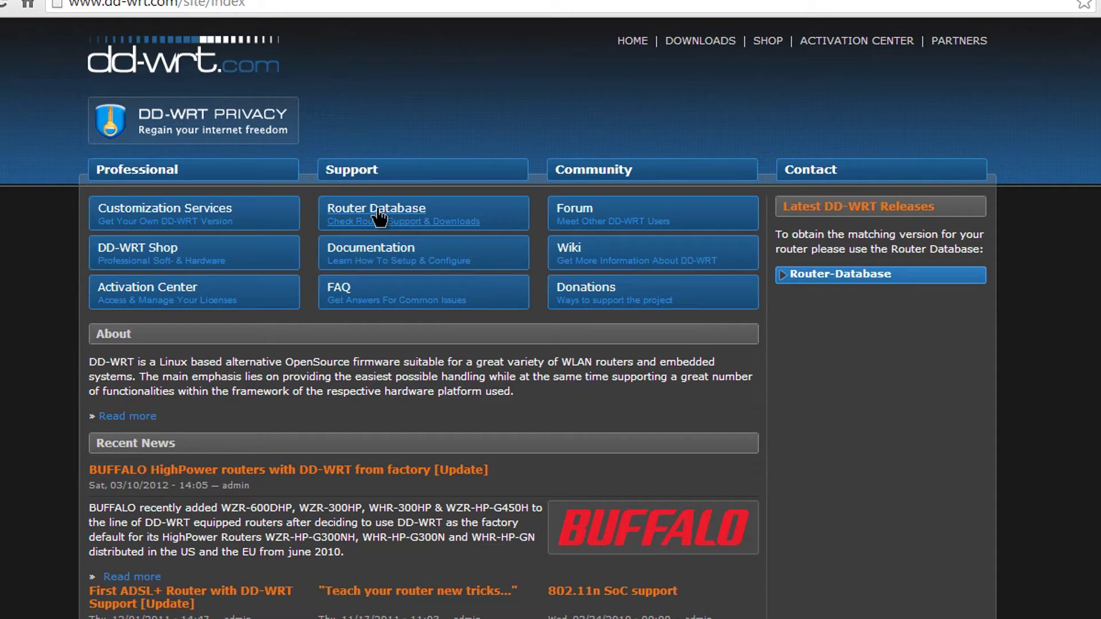
Search the DD-WRT Router Database for e2000 and check the firmware builds offered for the Linksys E2000
left_click(378, 217)
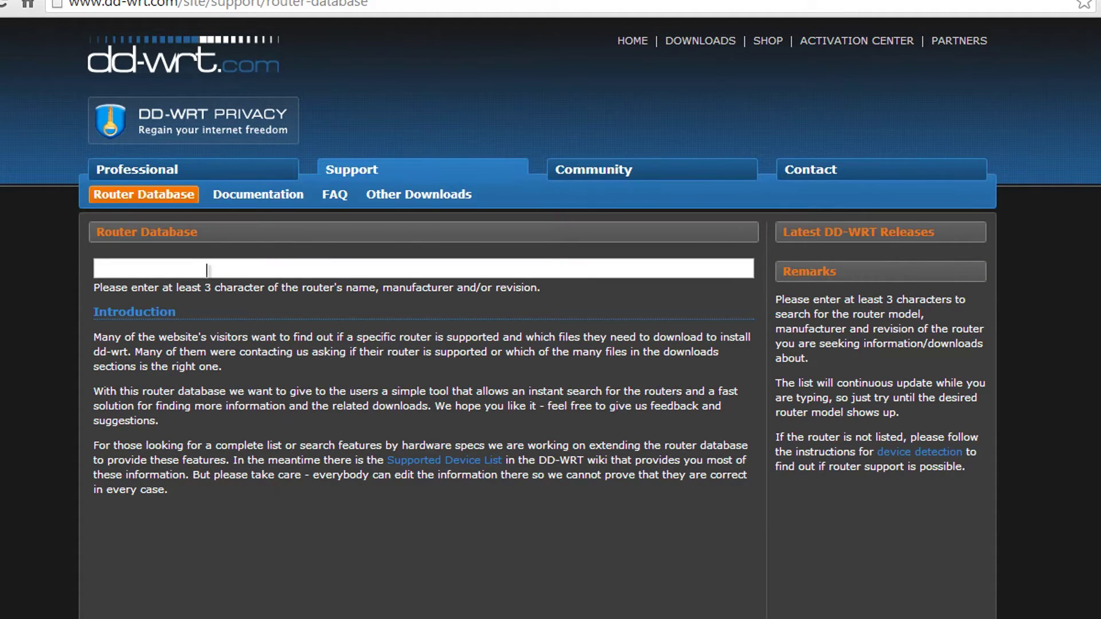
left_click(108, 273)
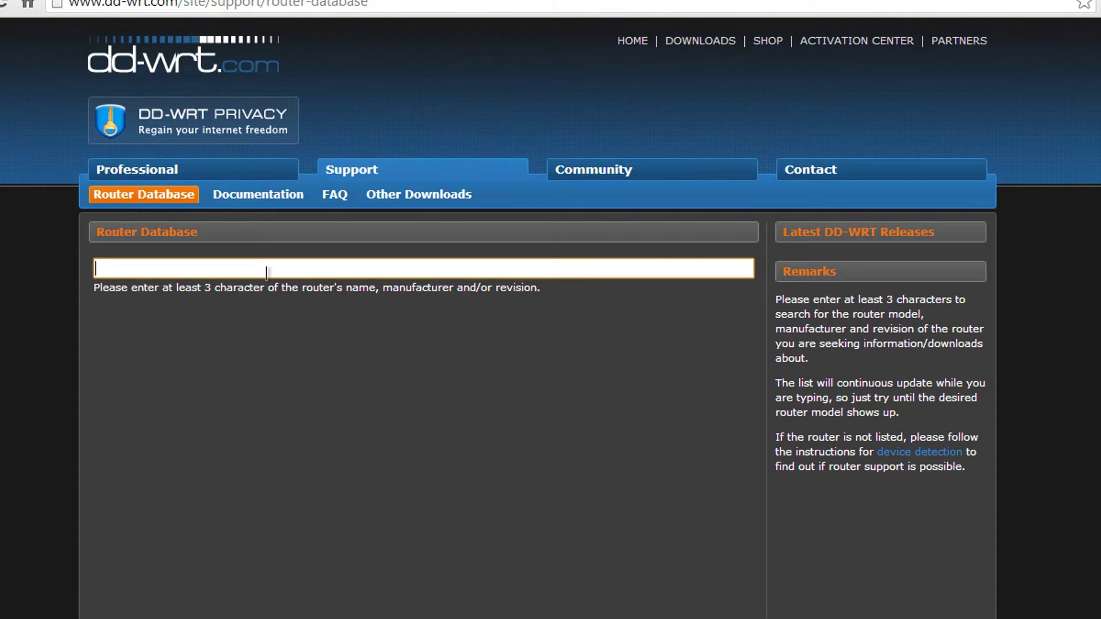
type("e2000")
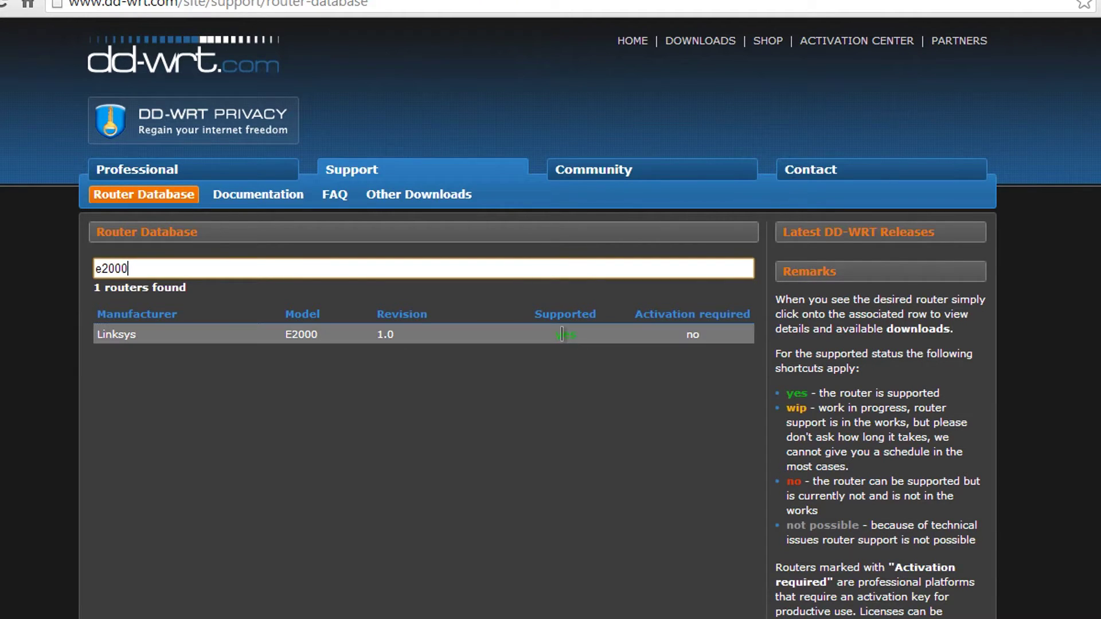
left_click(381, 337)
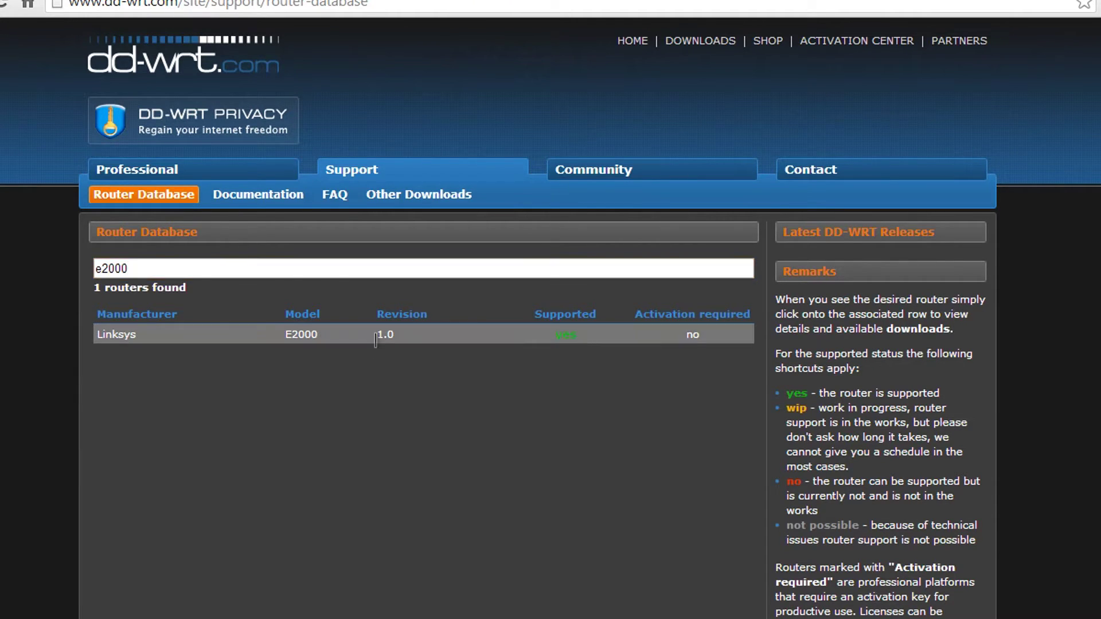
left_click(297, 465)
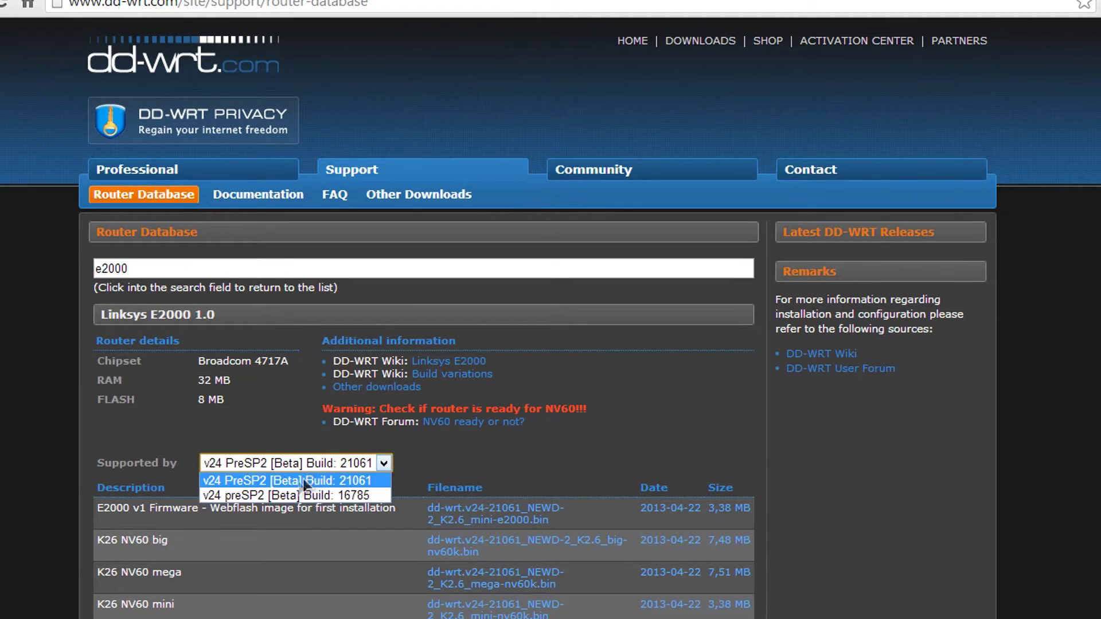
left_click(417, 454)
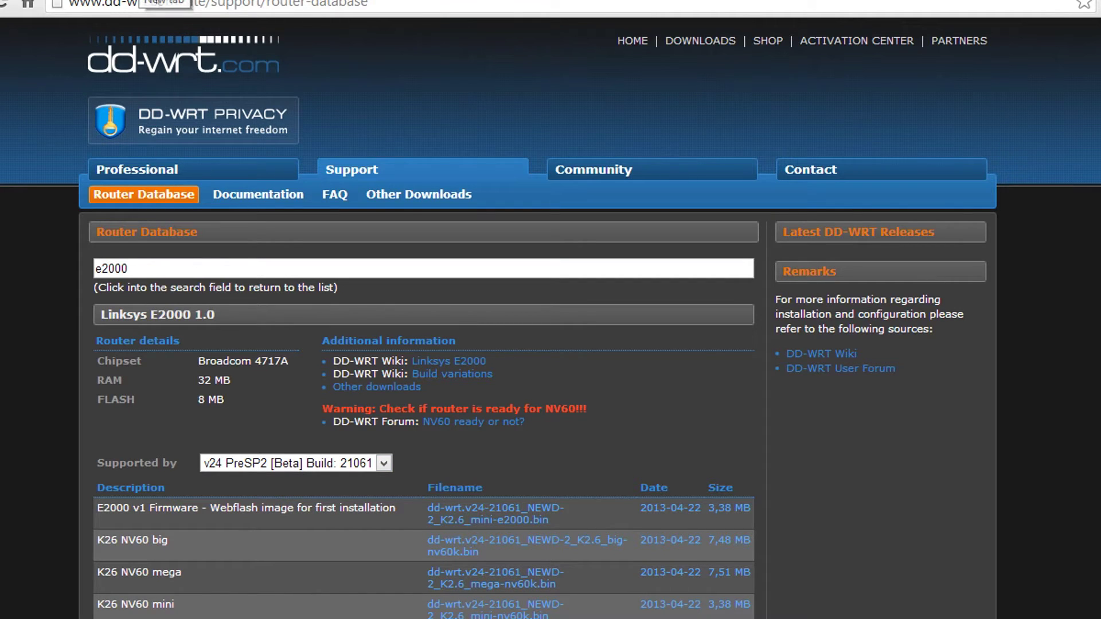
Go to the router's control panel at 192.168.1.1 and log in to its Setup page with the prefilled credentials
left_click_drag(370, 6, 69, 13)
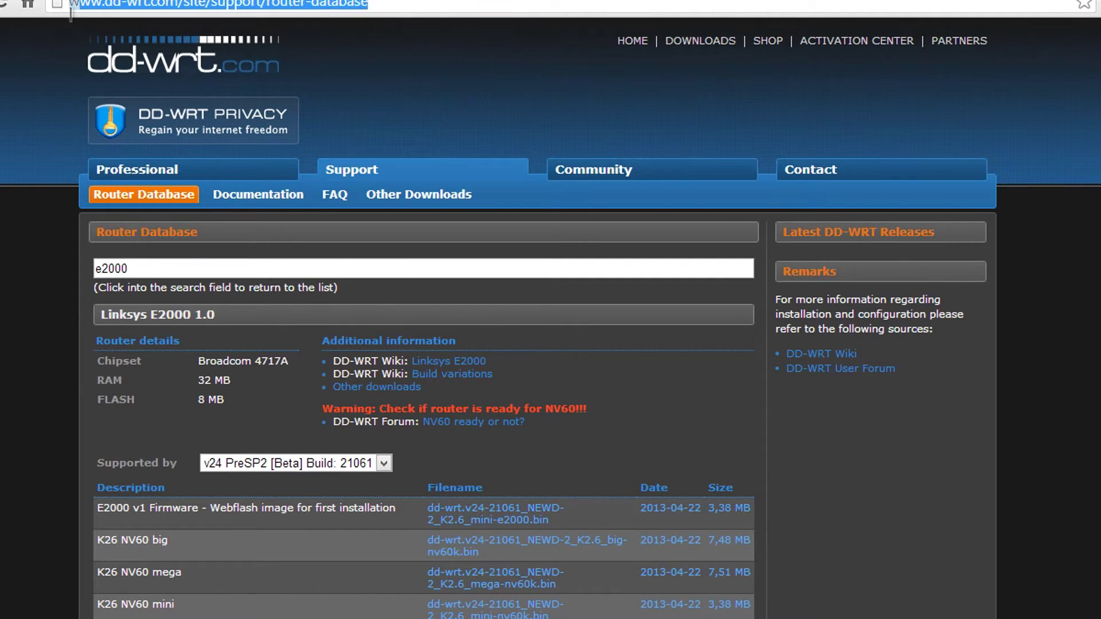
type("192.168.")
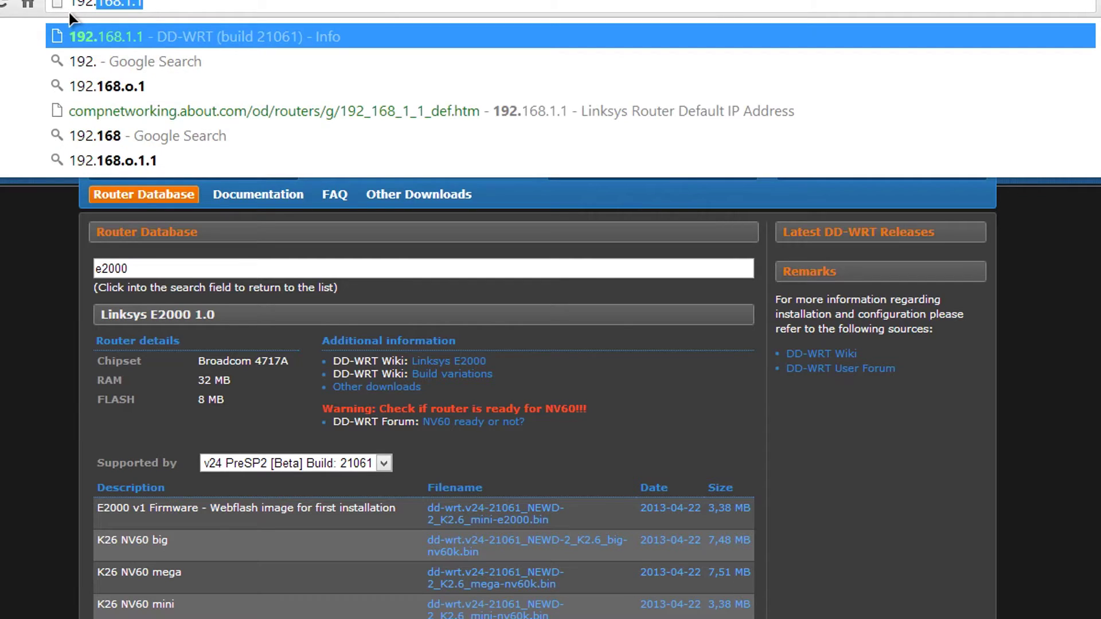
type("1")
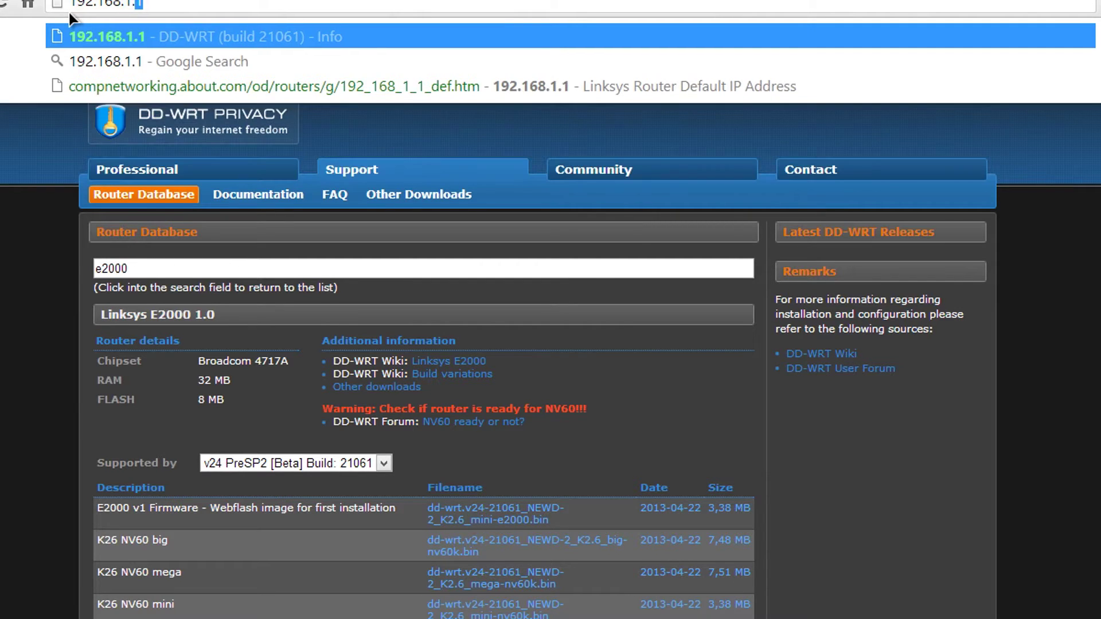
key("Return")
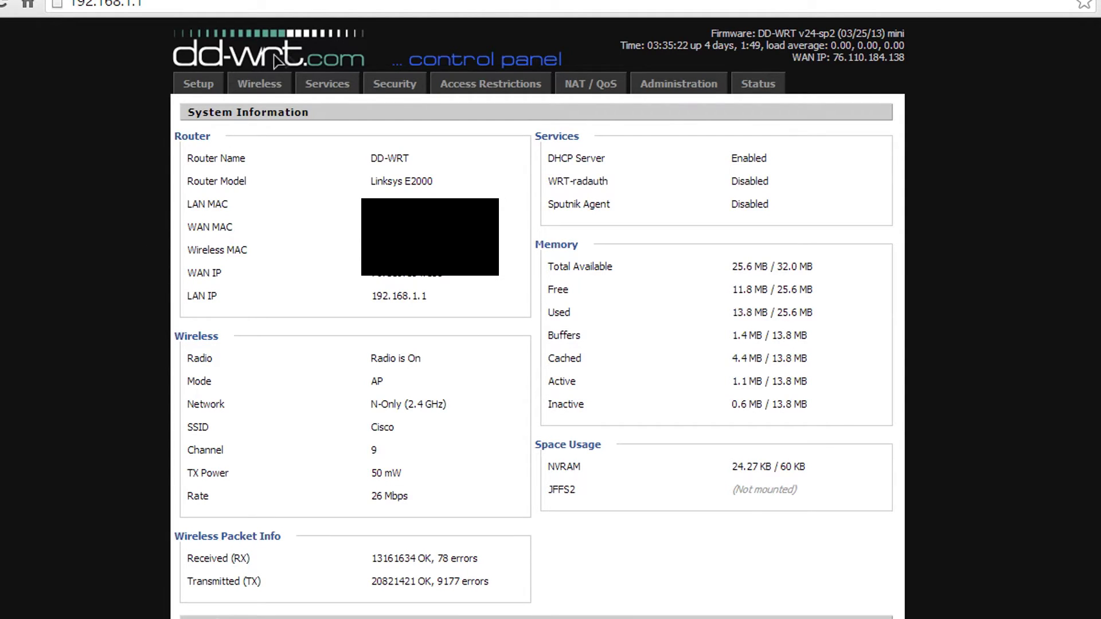
left_click(198, 85)
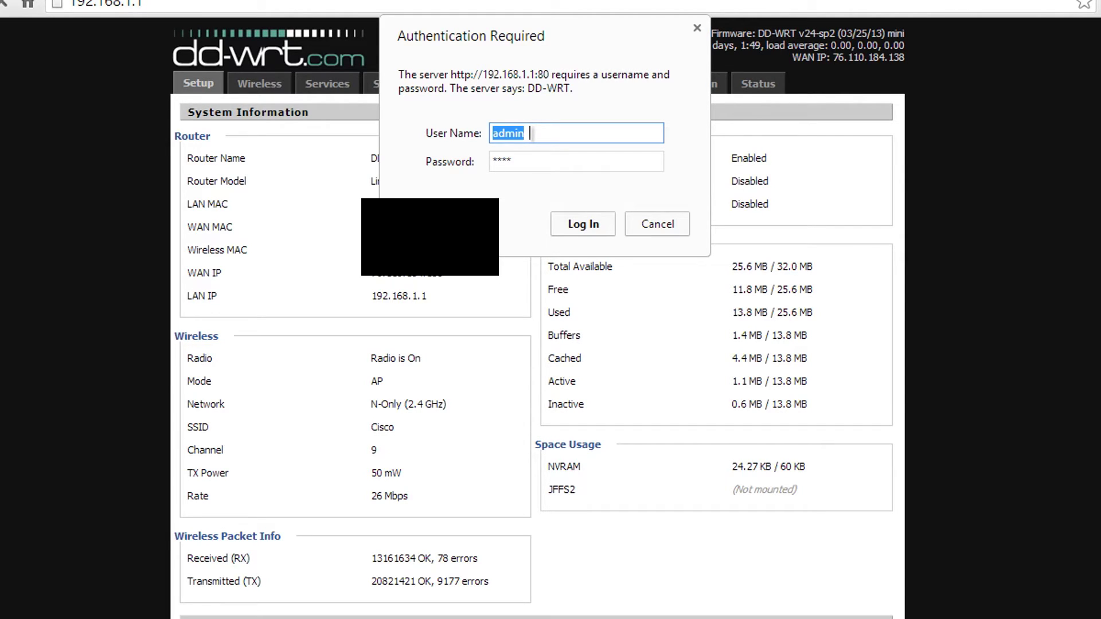
left_click(573, 226)
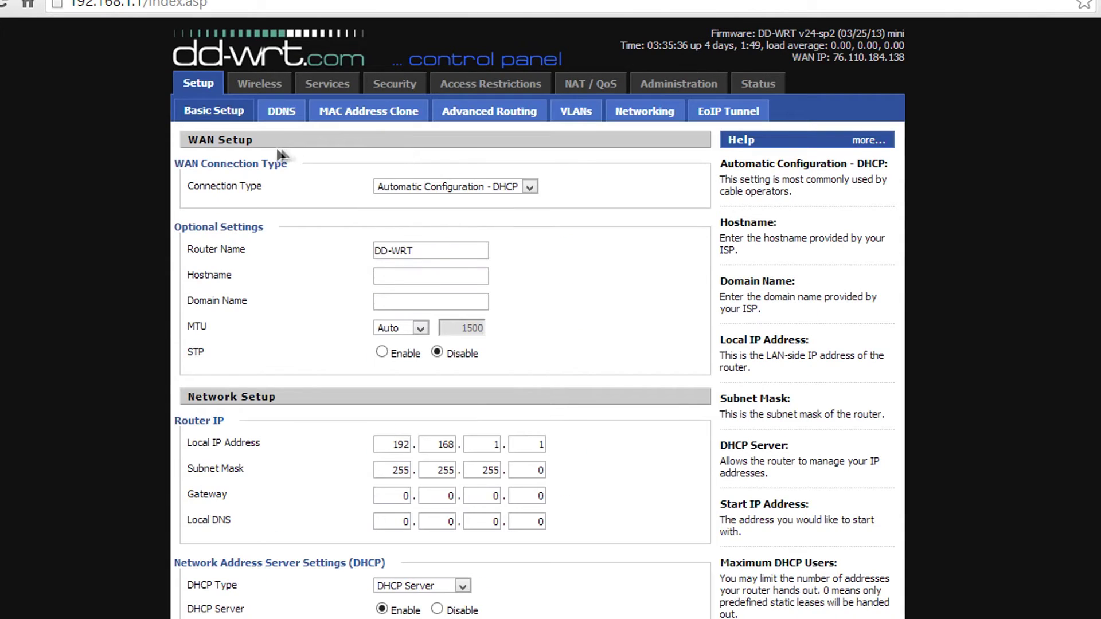
Review the basic setup page's WAN connection, router IP, DHCP and static DNS settings
scroll(147, 249, "down", 2)
scroll(146, 249, "up", 2)
scroll(147, 264, "down", 4)
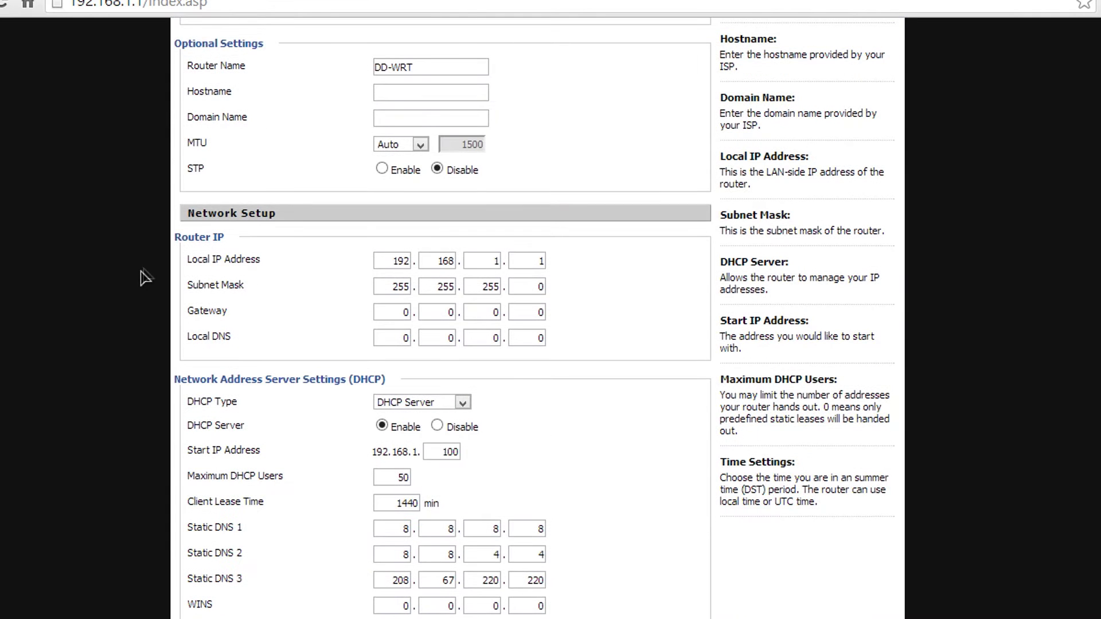
scroll(80, 320, "down", 2)
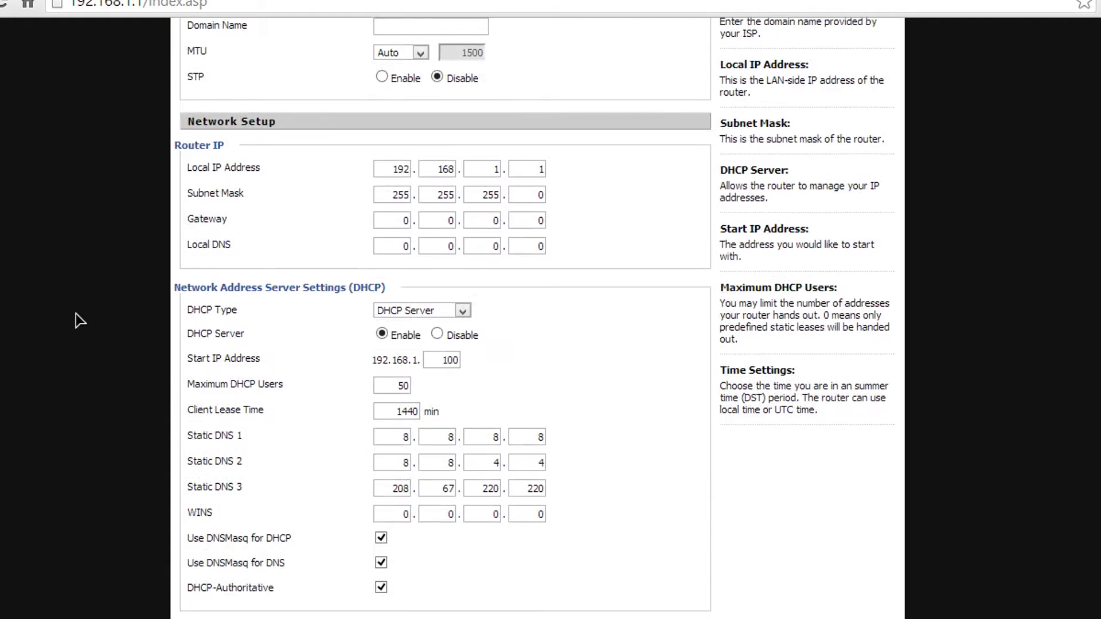
scroll(69, 304, "down", 2)
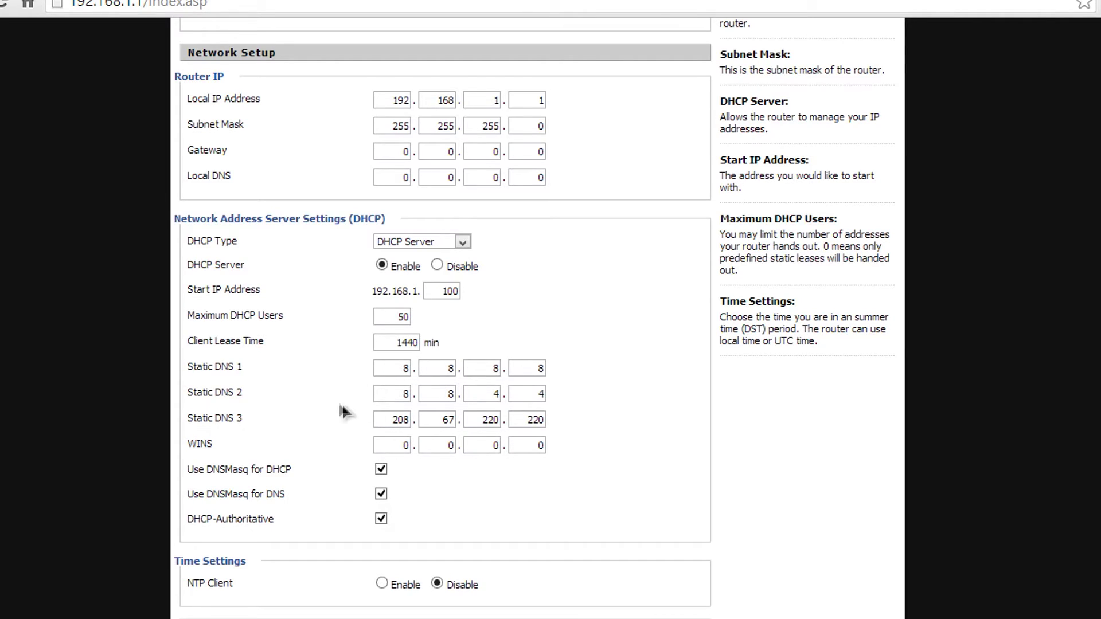
scroll(332, 390, "up", 6)
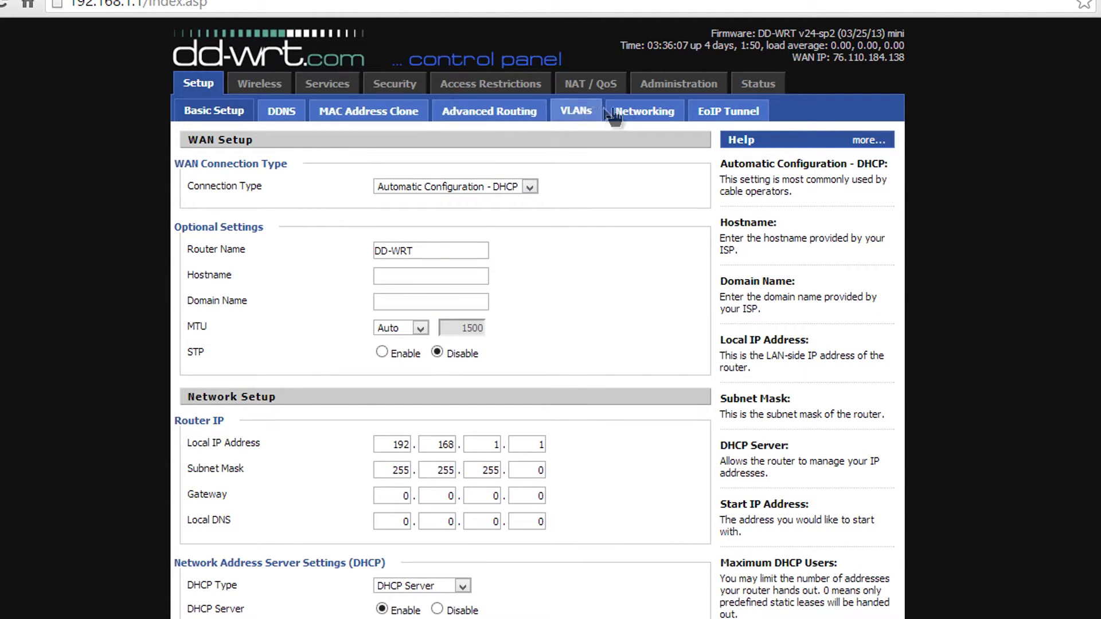
Examine the basic wireless settings, including the channel width options and the network name
left_click(259, 85)
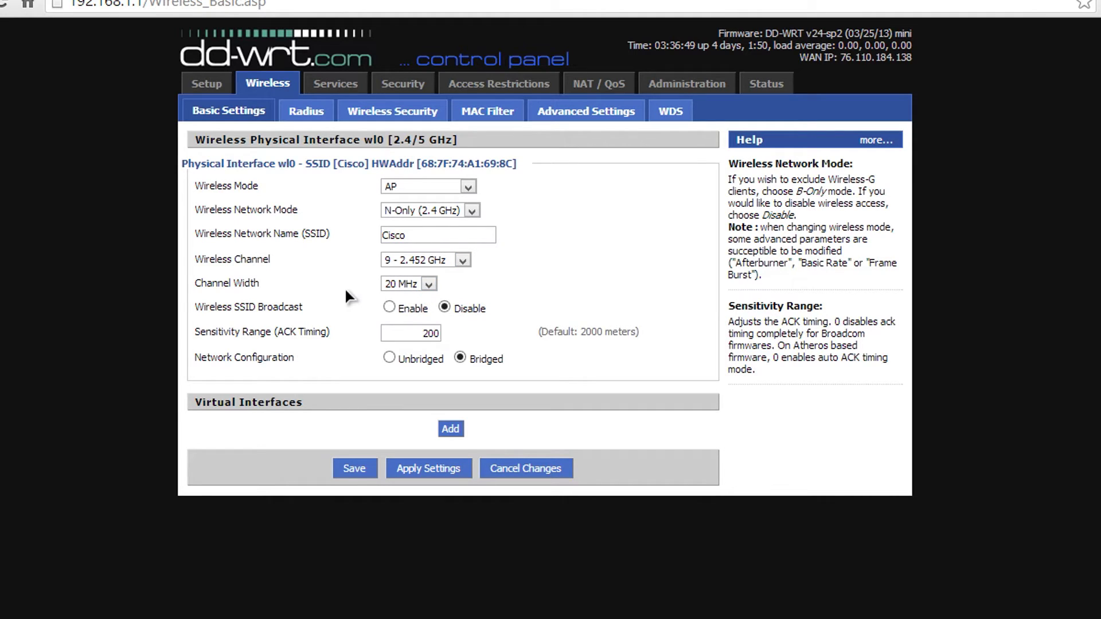
left_click(408, 285)
left_click(409, 284)
left_click(464, 236)
View the Radius client setting and the wireless security mode, algorithm and shared key fields
left_click(310, 119)
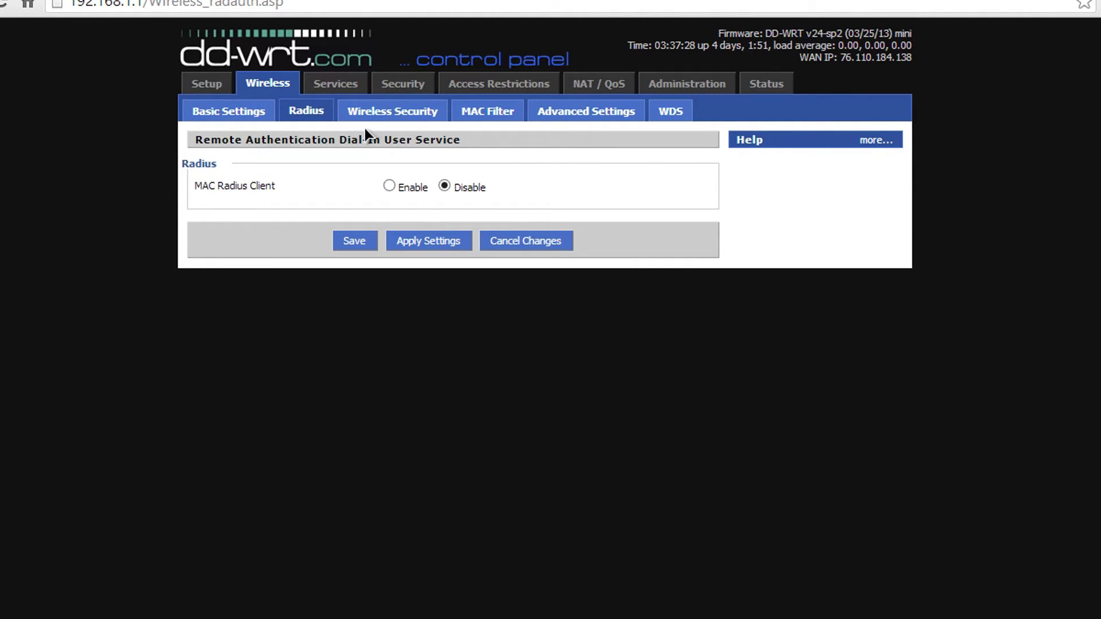
left_click(383, 112)
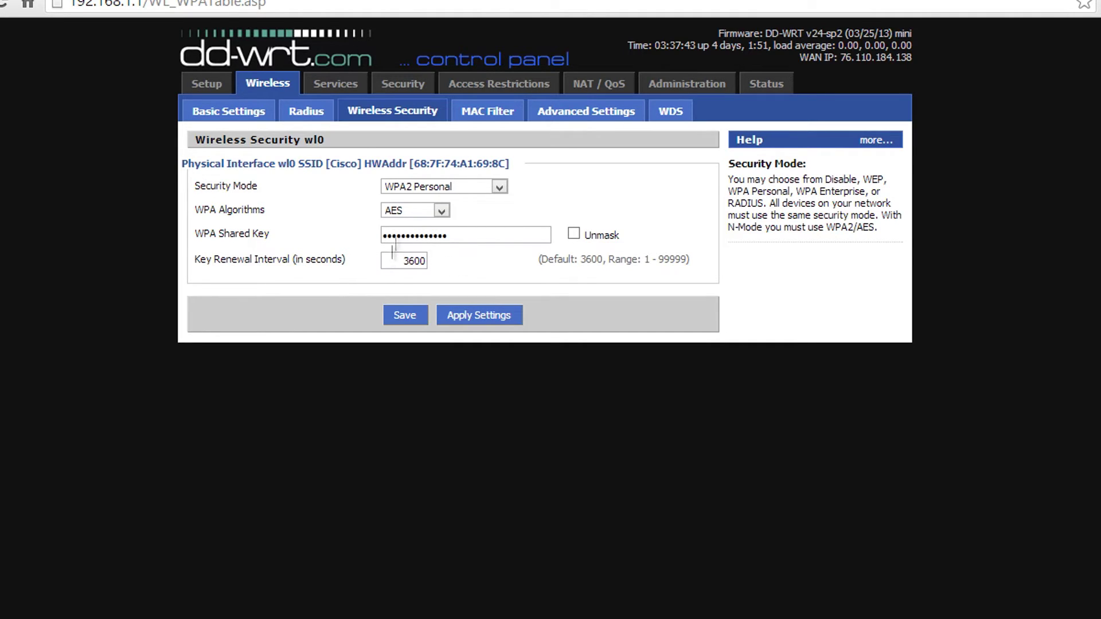
Examine the wireless MAC filter options, view the MAC Address Filter List and close it without adding addresses
left_click(506, 113)
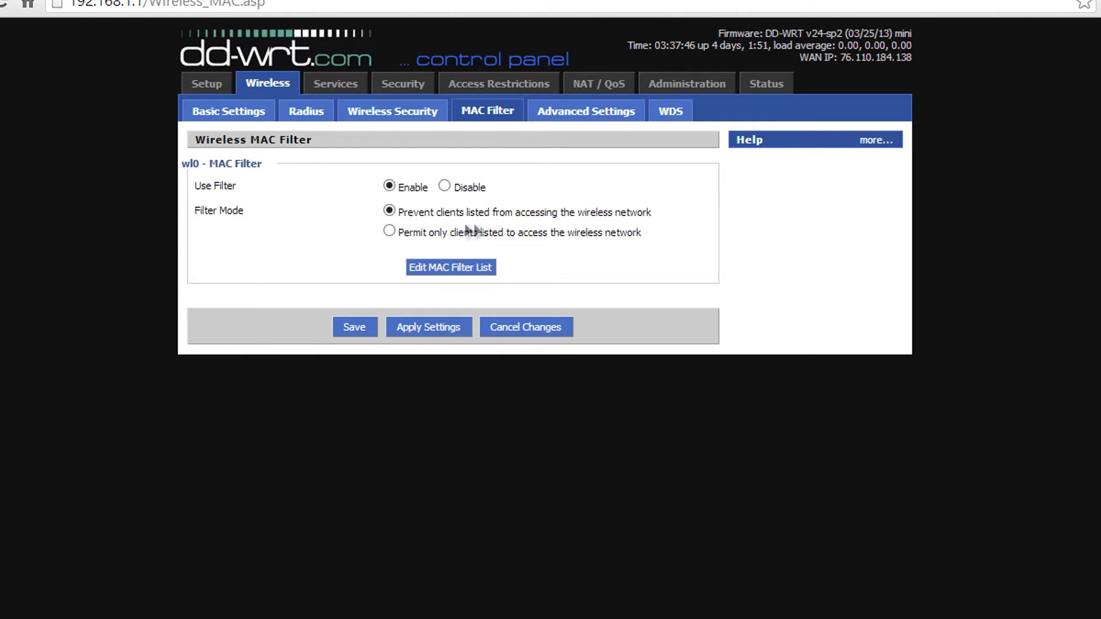
left_click(439, 270)
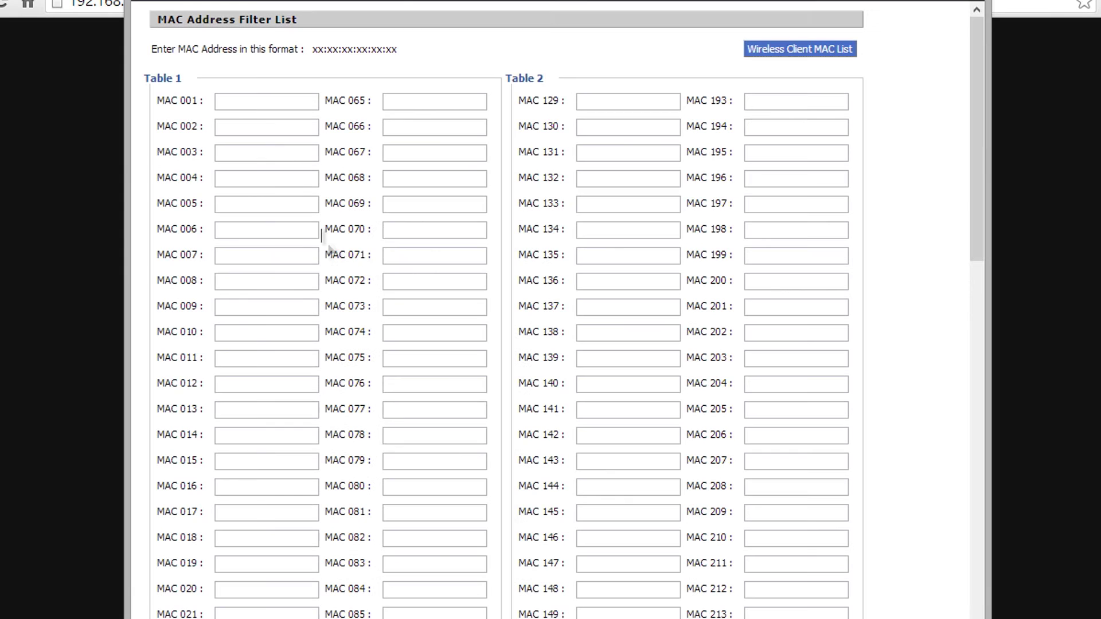
left_click(227, 103)
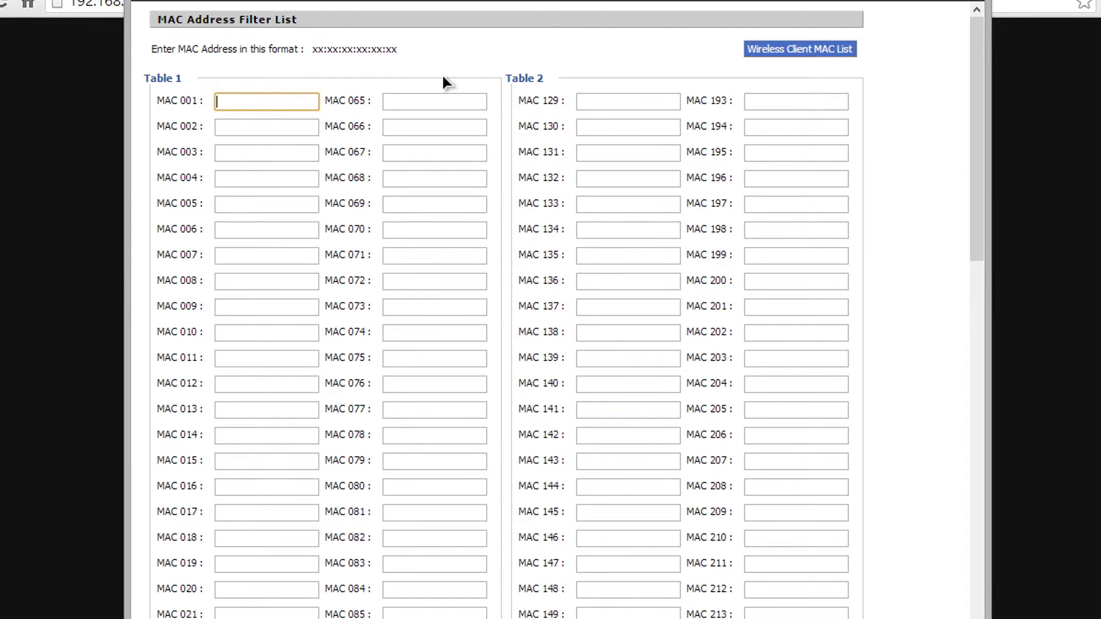
key("ctrl+w")
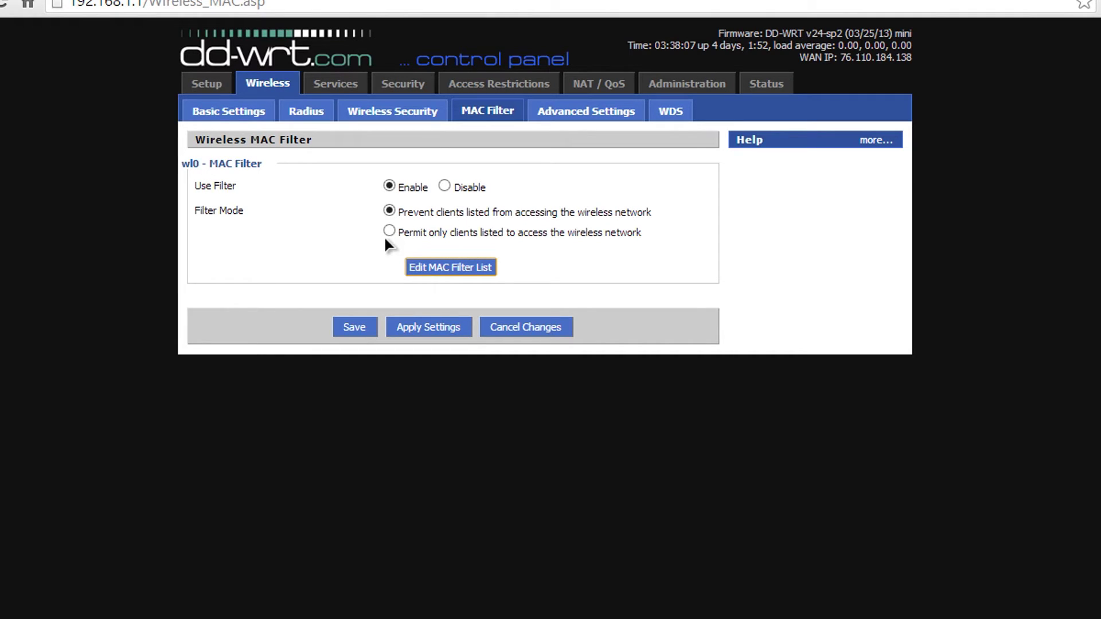
left_click(442, 268)
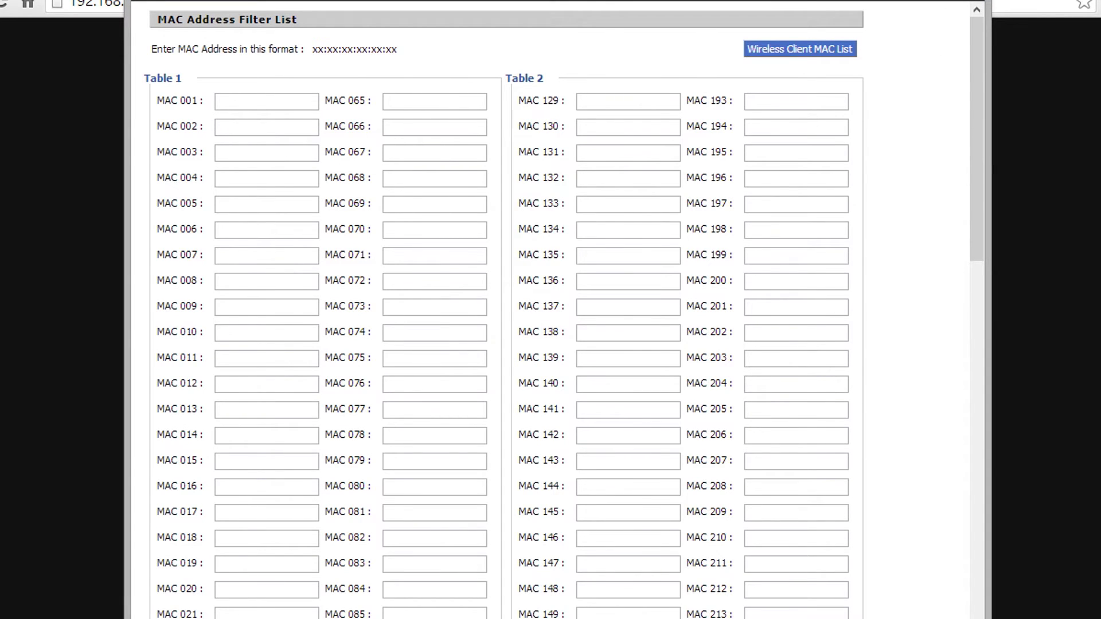
key("alt+F4")
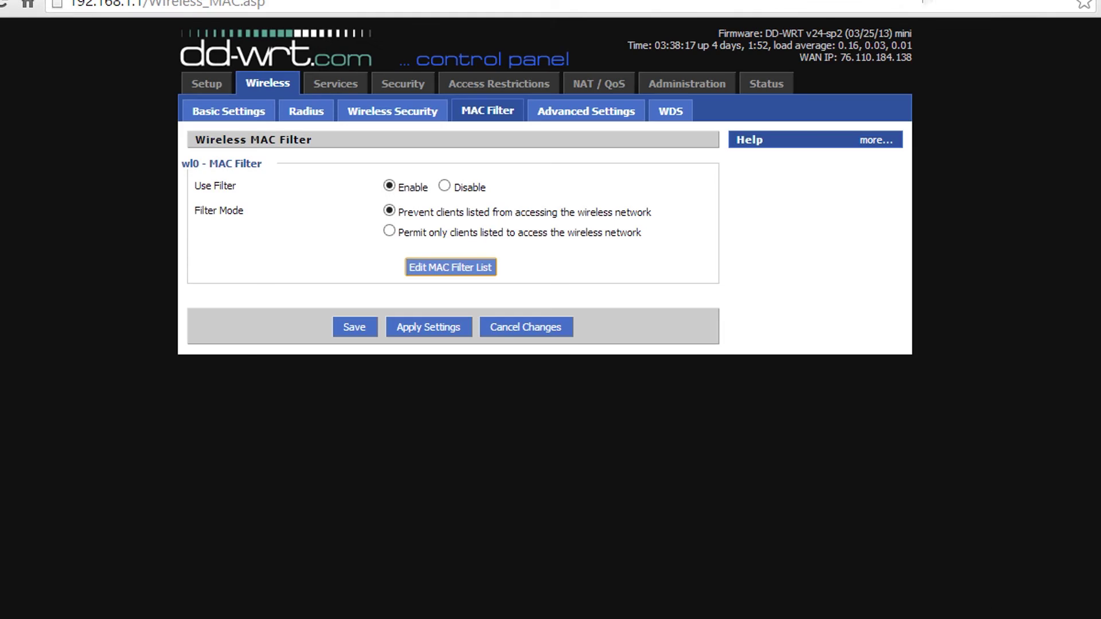
Review the advanced wireless settings, from authentication and beacon interval to TX Power and WMM support
left_click(559, 115)
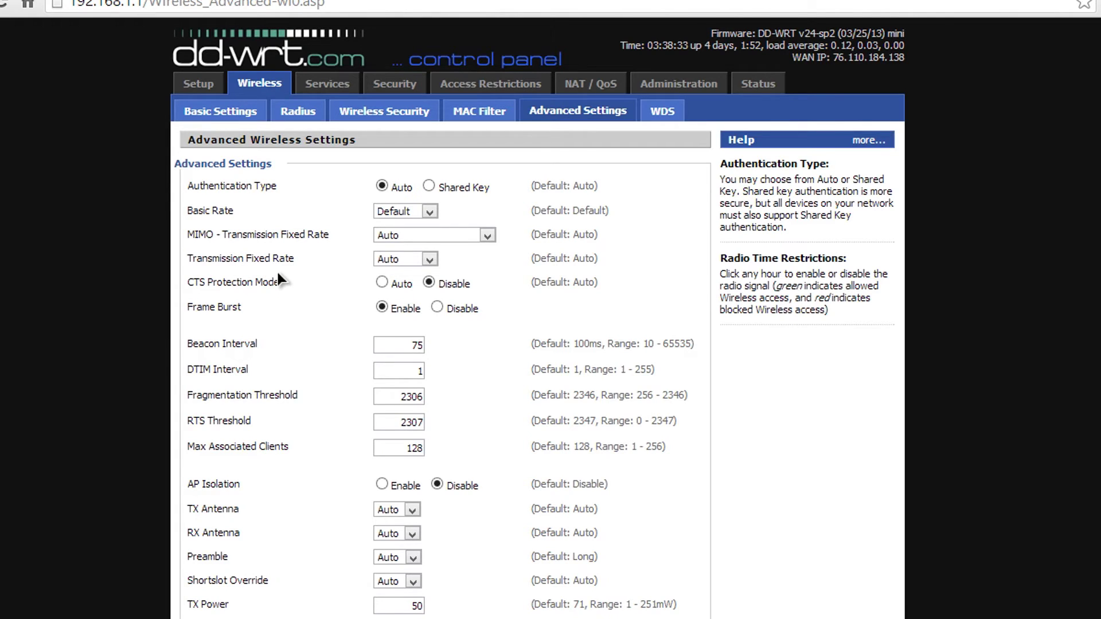
scroll(276, 268, "down", 2)
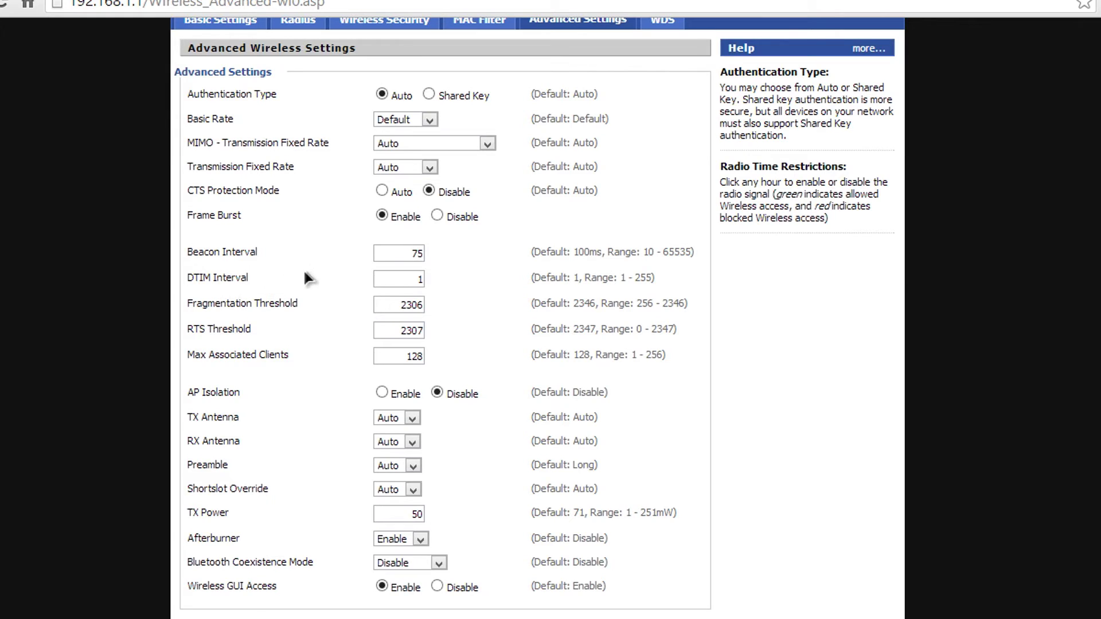
scroll(344, 247, "down", 3)
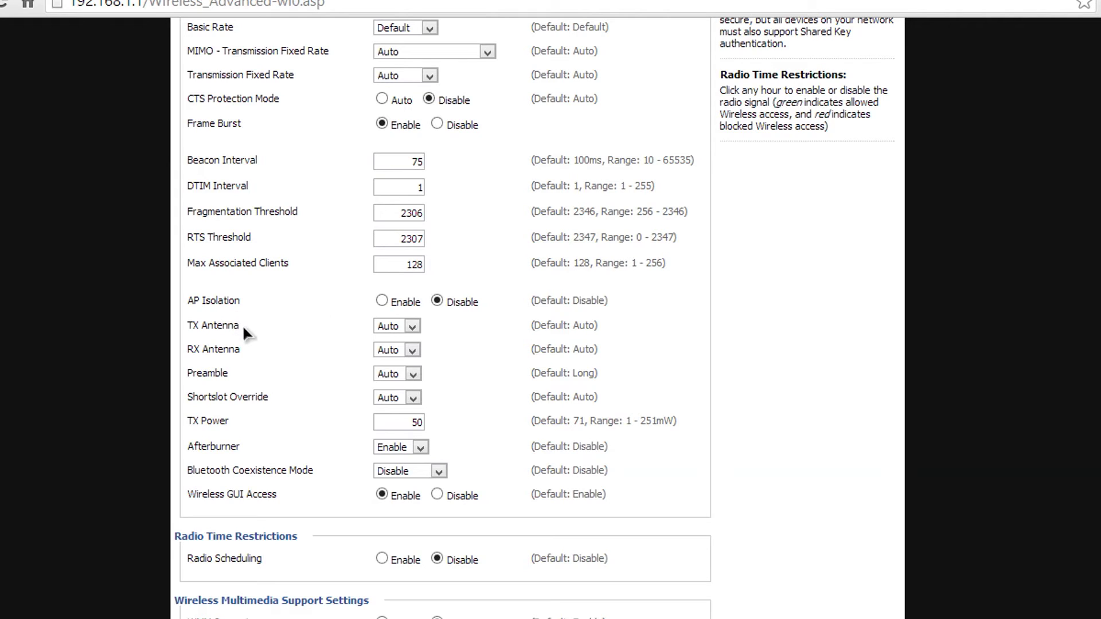
scroll(242, 343, "down", 1)
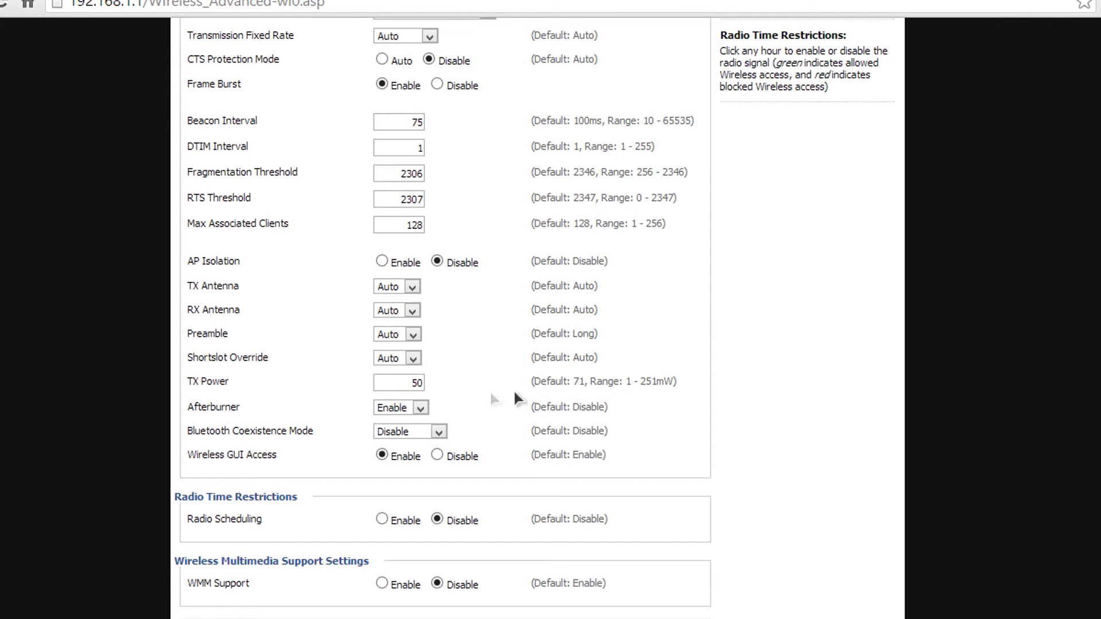
left_click(414, 386)
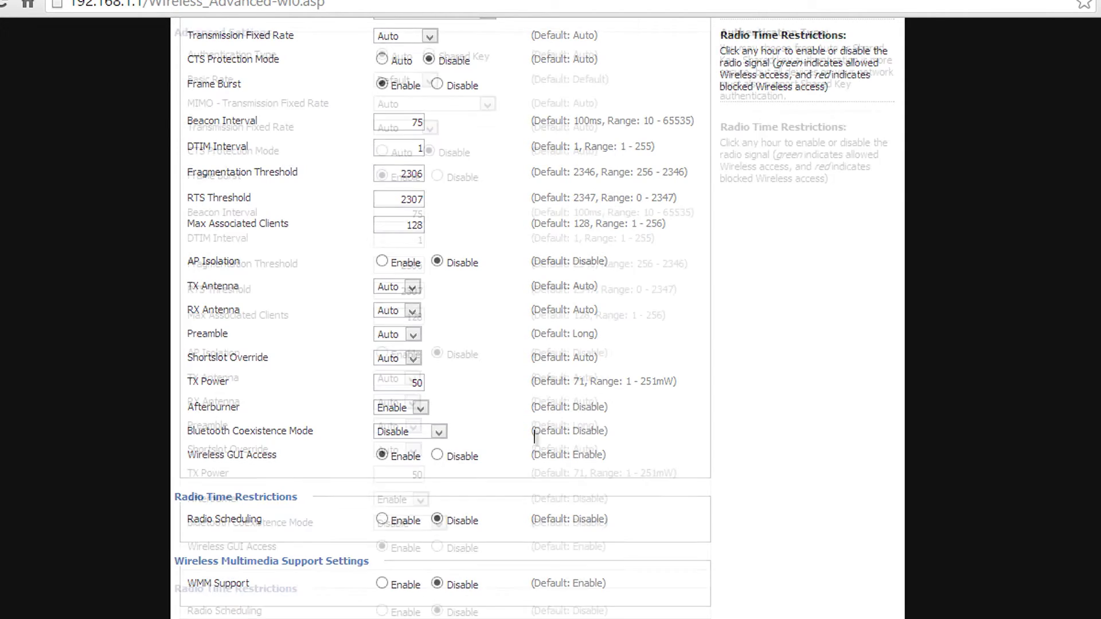
scroll(531, 439, "up", 4)
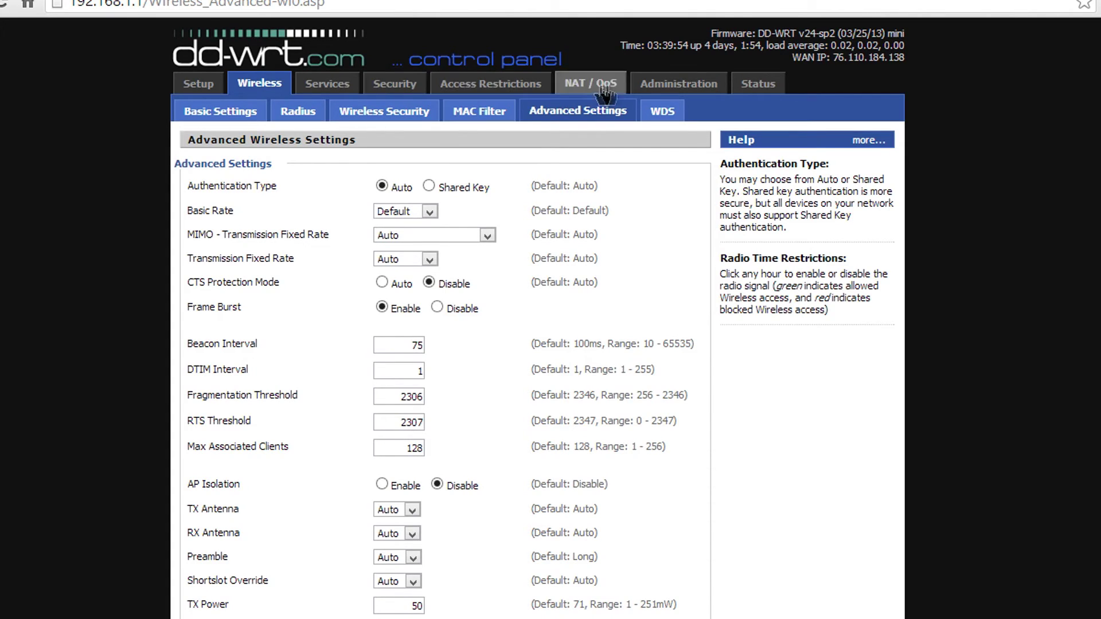
Pass through the Services page and examine the Security page's firewall, additional filter and WAN request blocking options
left_click(336, 86)
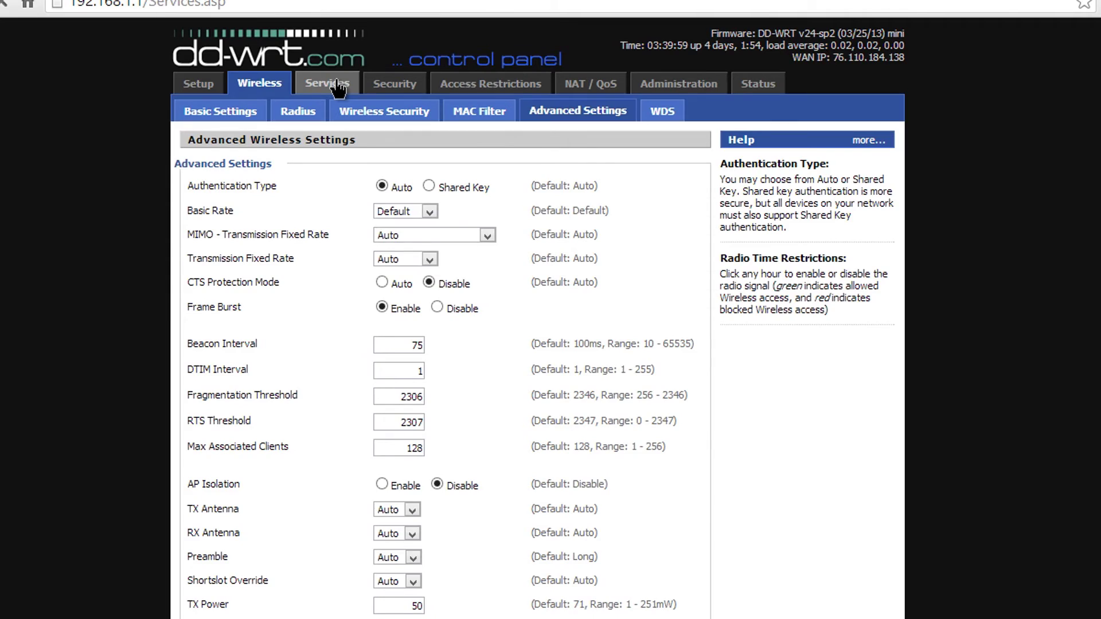
left_click(402, 91)
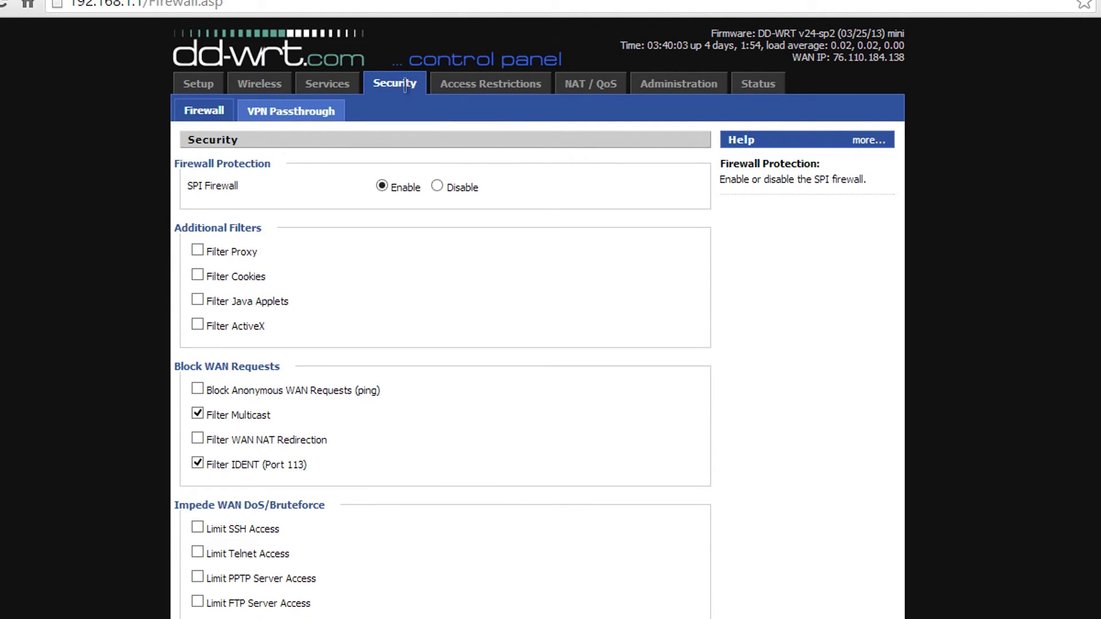
scroll(244, 230, "down", 3)
scroll(352, 221, "up", 3)
Examine the WAN access policy, schedule and blocked services settings, and view the NAT / QoS Port Forwarding page
left_click(471, 87)
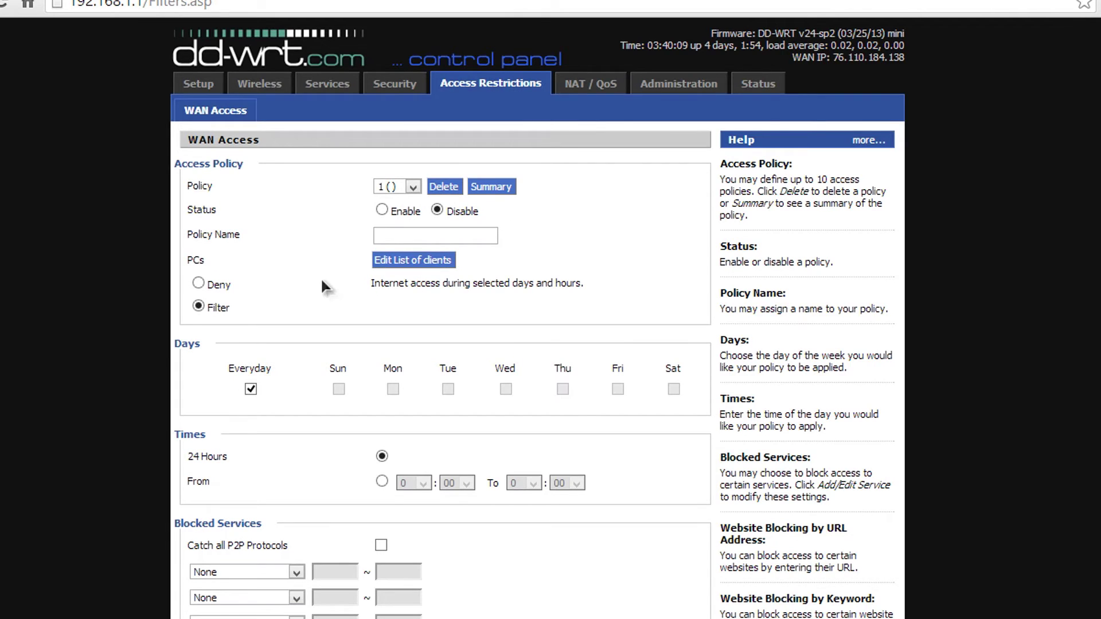
scroll(285, 258, "down", 2)
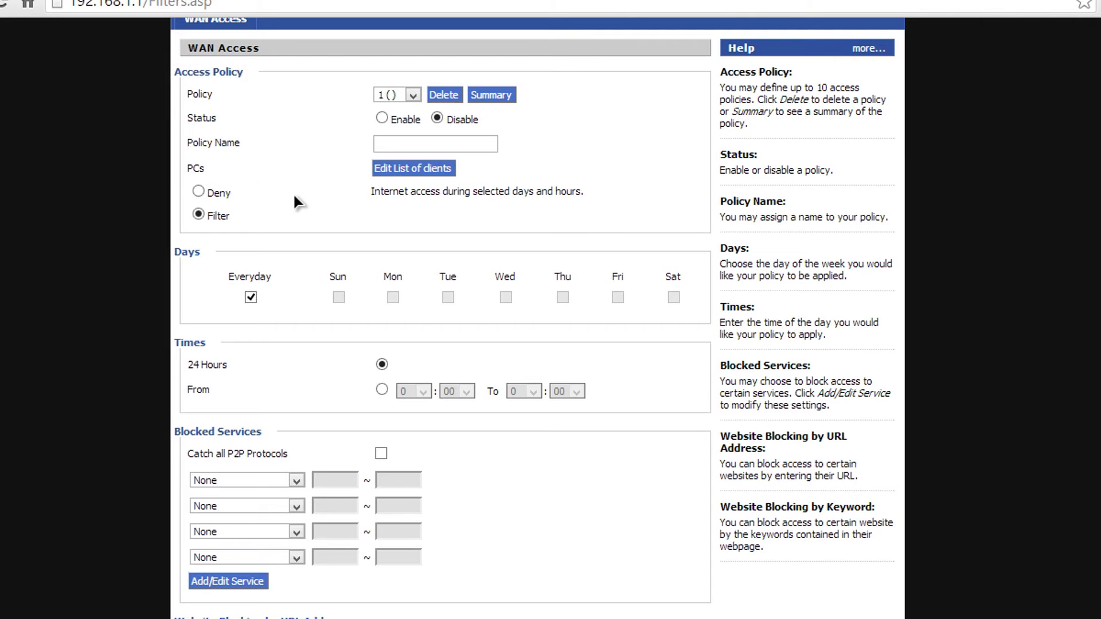
scroll(305, 194, "up", 2)
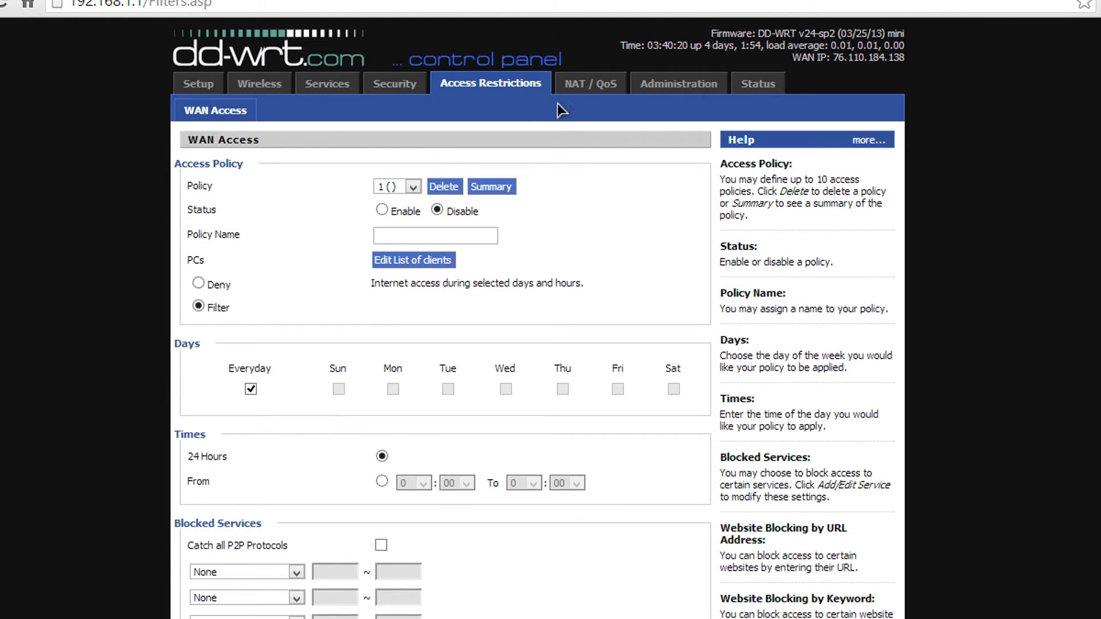
left_click(584, 86)
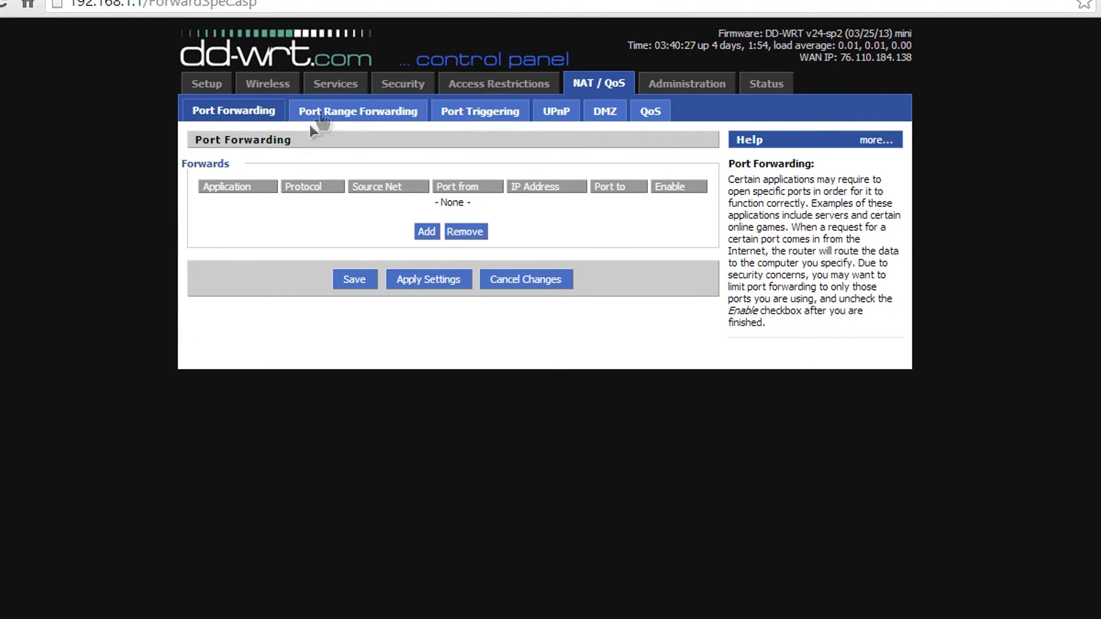
View the router username, password and confirmation fields on the Administration Management page without changing them
left_click(649, 85)
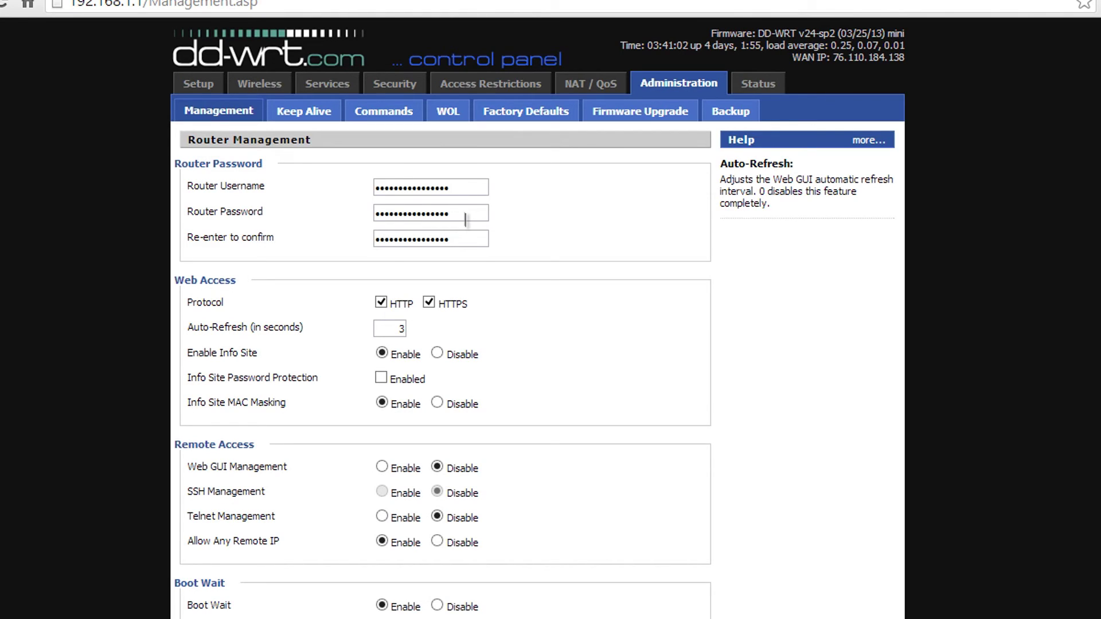
left_click(464, 187)
left_click(464, 215)
left_click(465, 238)
left_click(464, 188)
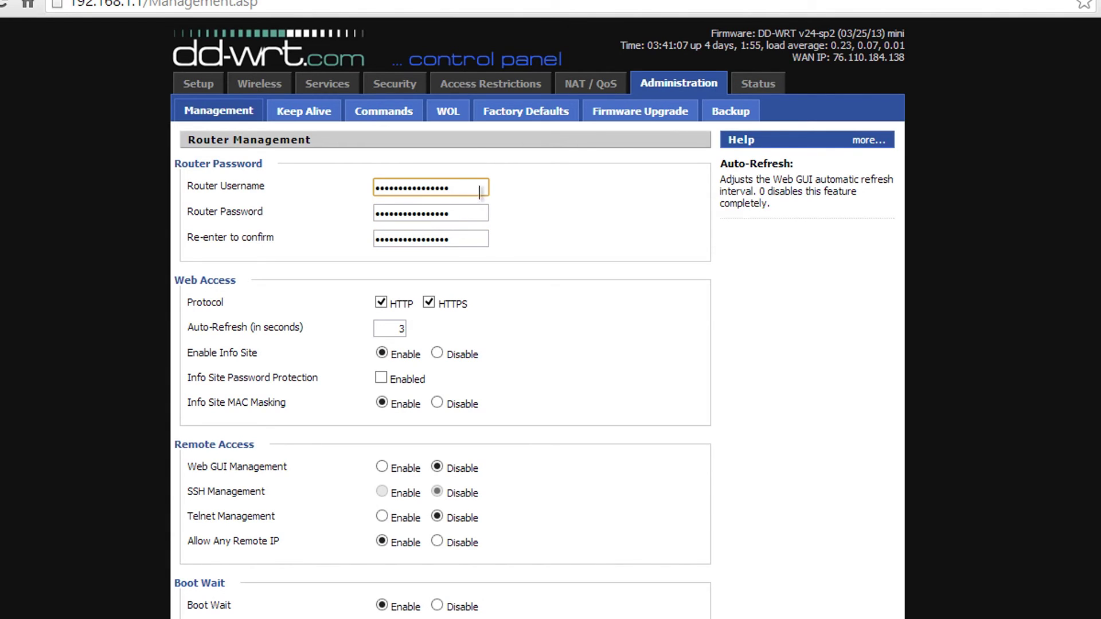
left_click(457, 213)
left_click(463, 239)
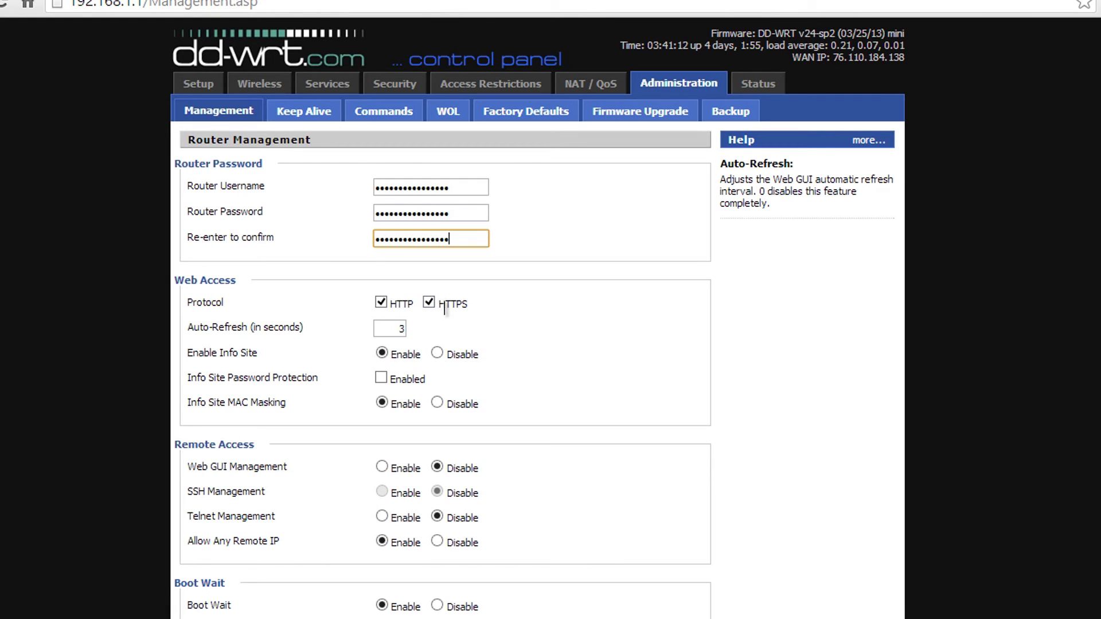
Review the remaining router management settings, from web access to Router GUI Style, and view the Keep Alive options
scroll(379, 308, "down", 2)
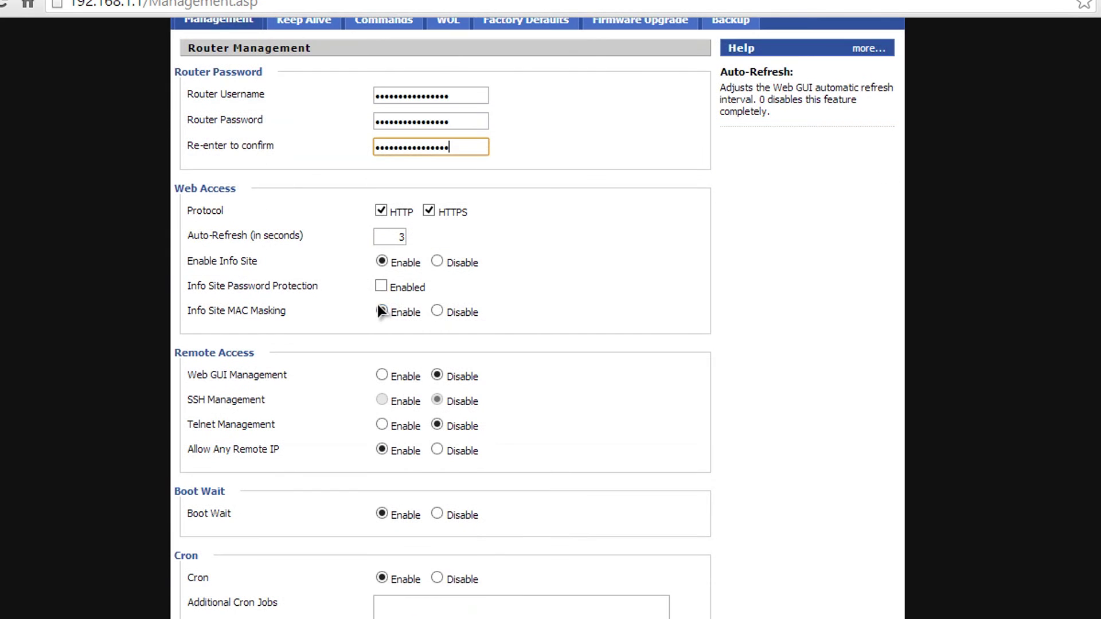
scroll(383, 310, "down", 5)
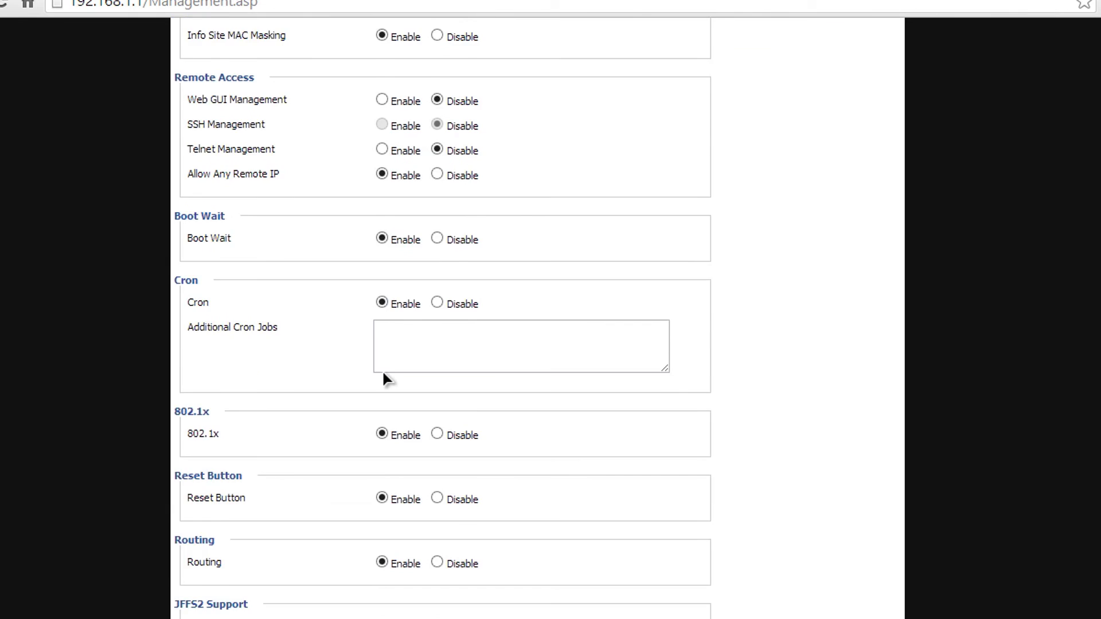
scroll(382, 370, "down", 5)
scroll(377, 354, "down", 2)
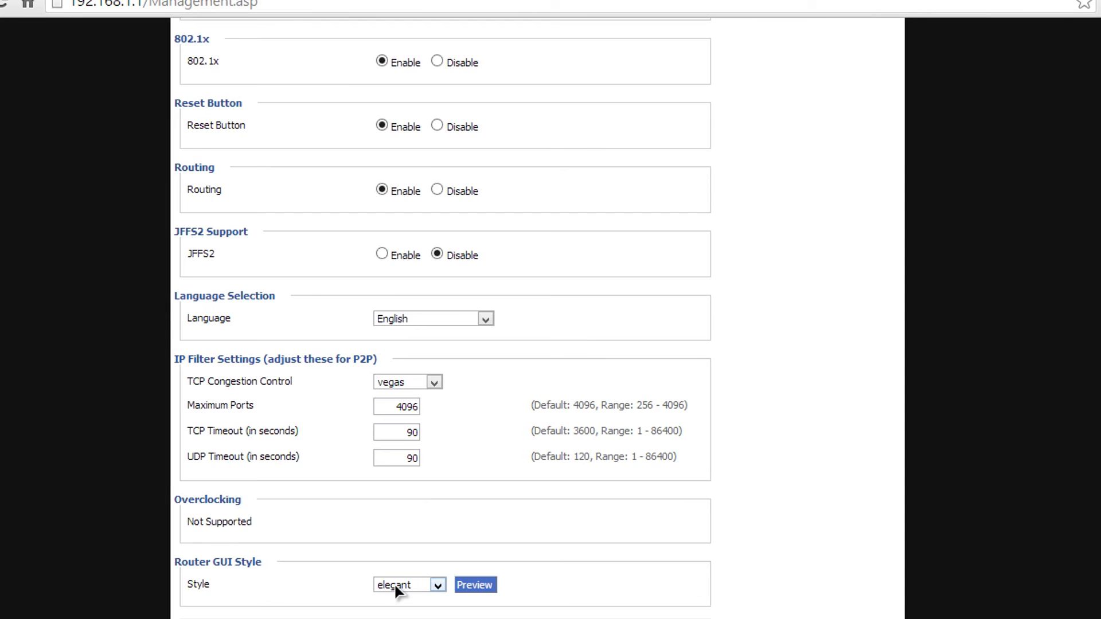
scroll(499, 453, "up", 15)
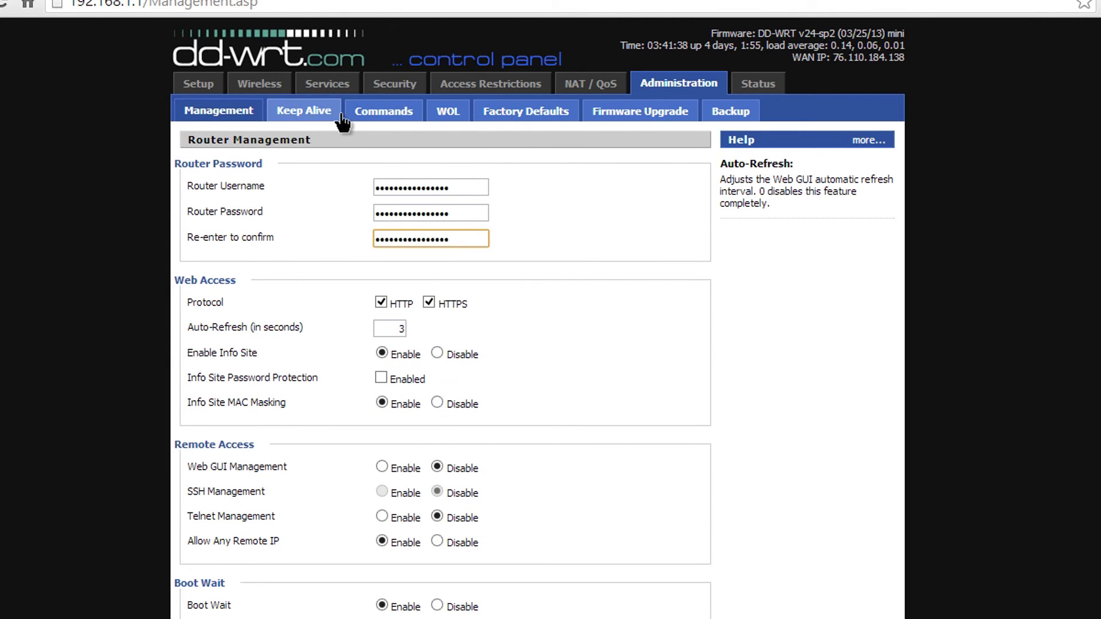
left_click(302, 117)
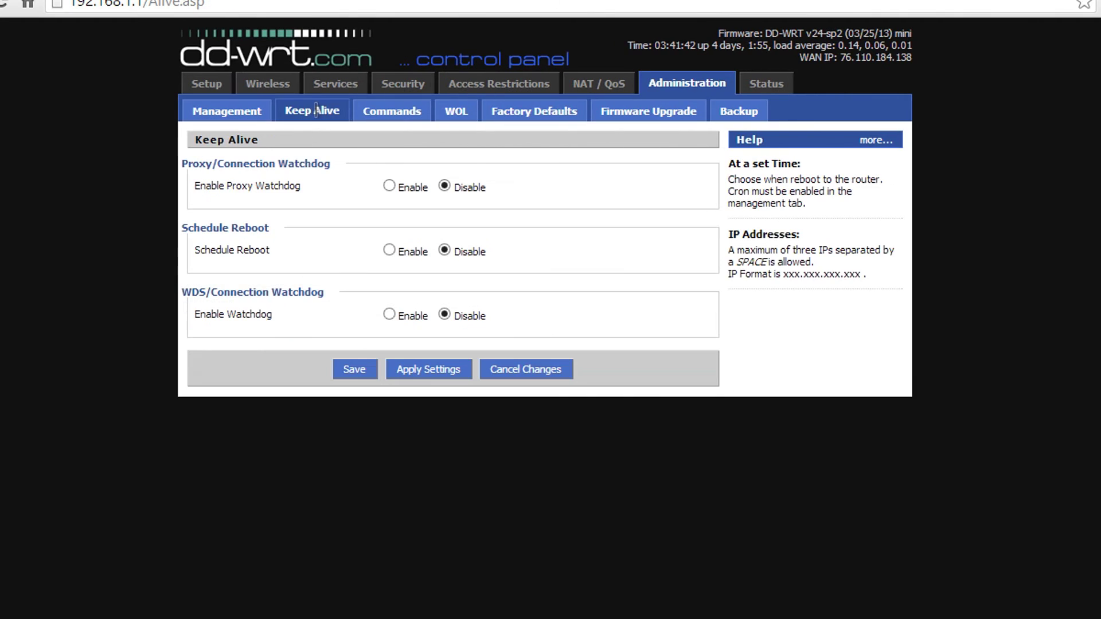
Copy the two iptables FORWARD REJECT rules for 173.194.55.0/24 and 206.111.0.0/16 from the Firewall section into the Command Shell's Commands box
left_click(377, 114)
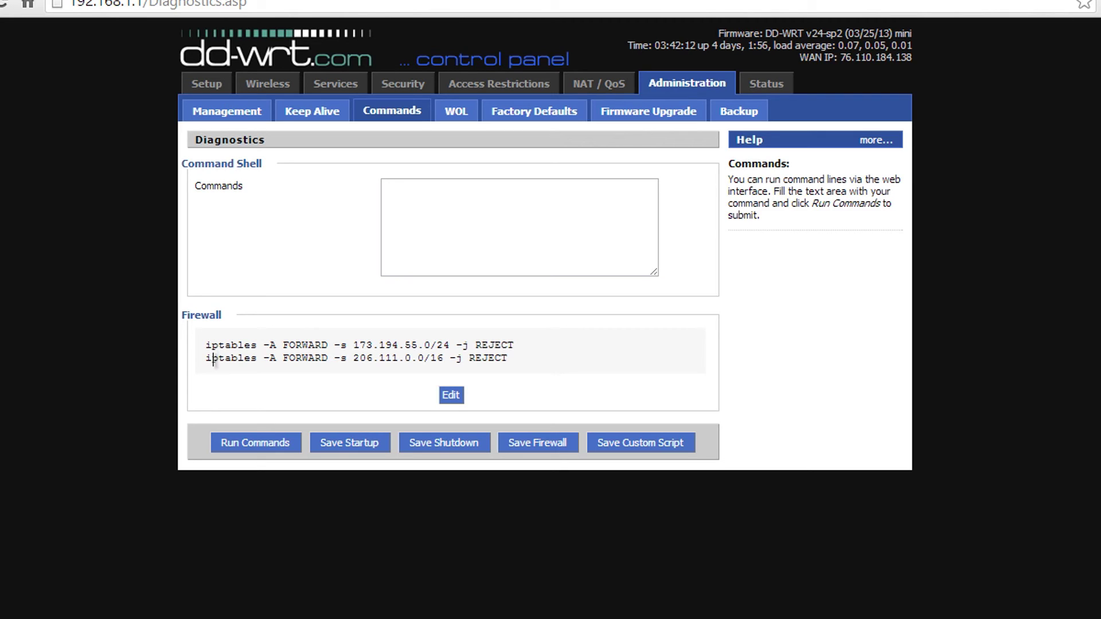
left_click_drag(507, 358, 217, 346)
right_click(237, 347)
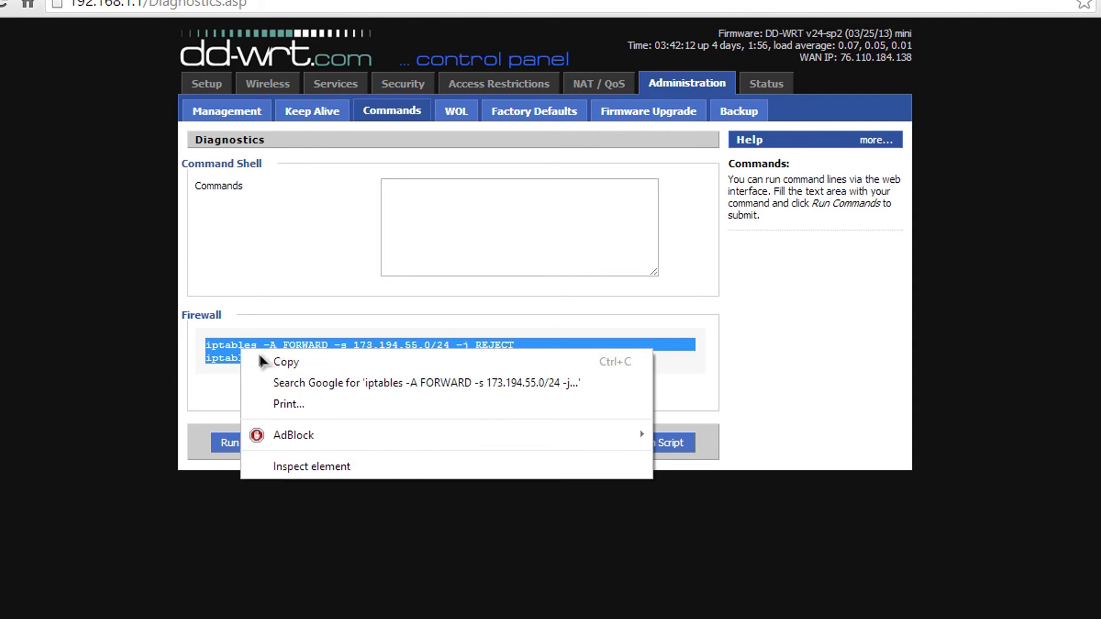
left_click(275, 360)
left_click(417, 201)
right_click(418, 203)
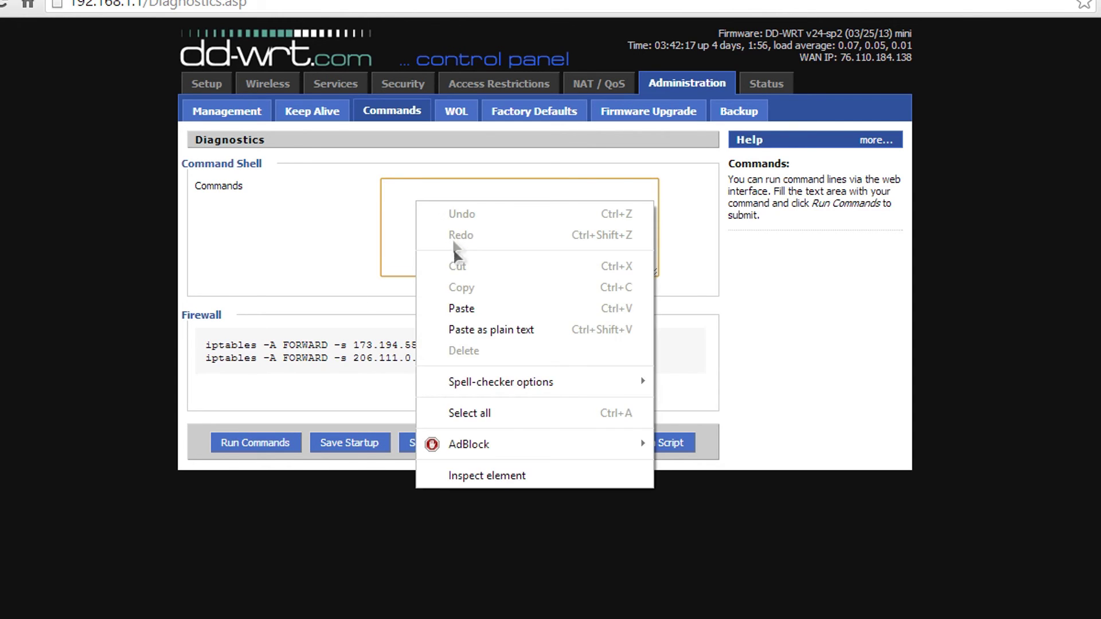
left_click(455, 311)
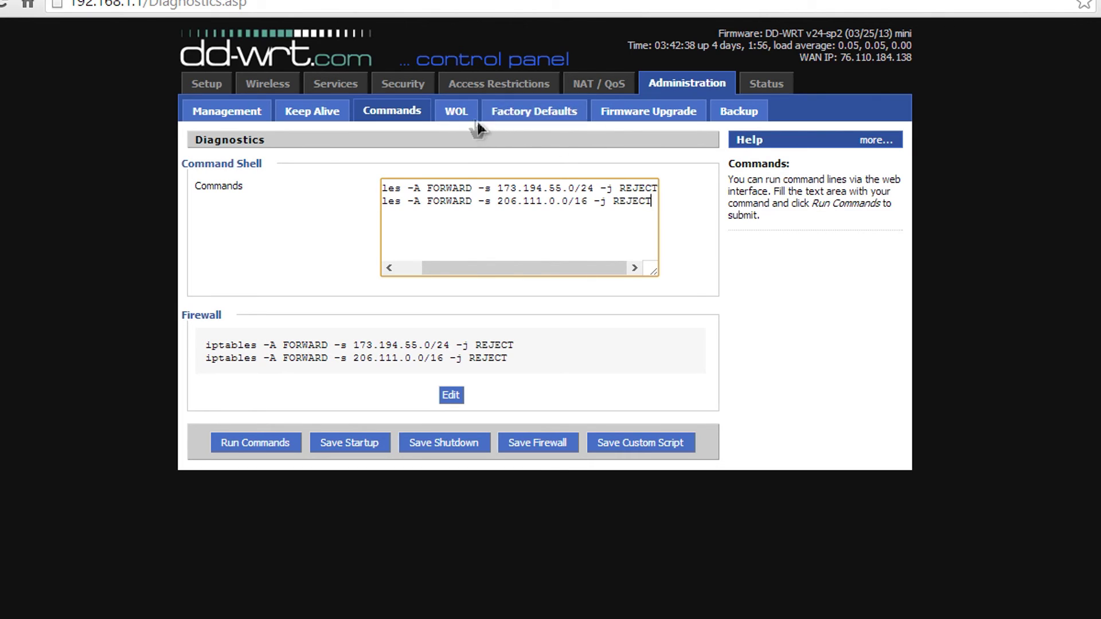
View the Factory Defaults, Firmware Upgrade and Backup pages without applying anything
left_click(527, 117)
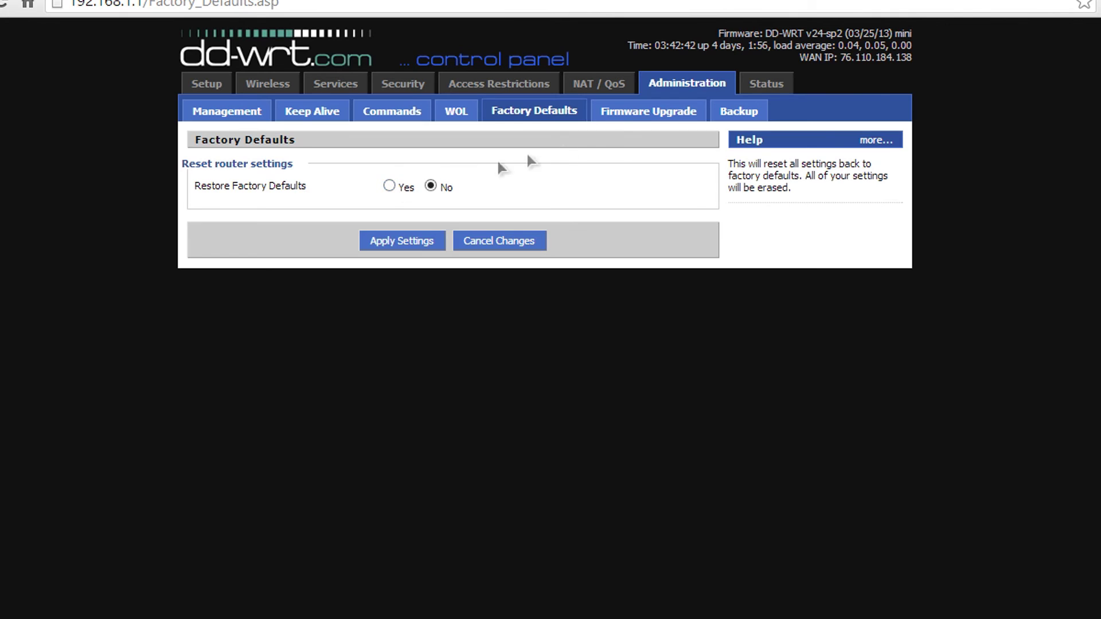
left_click(621, 119)
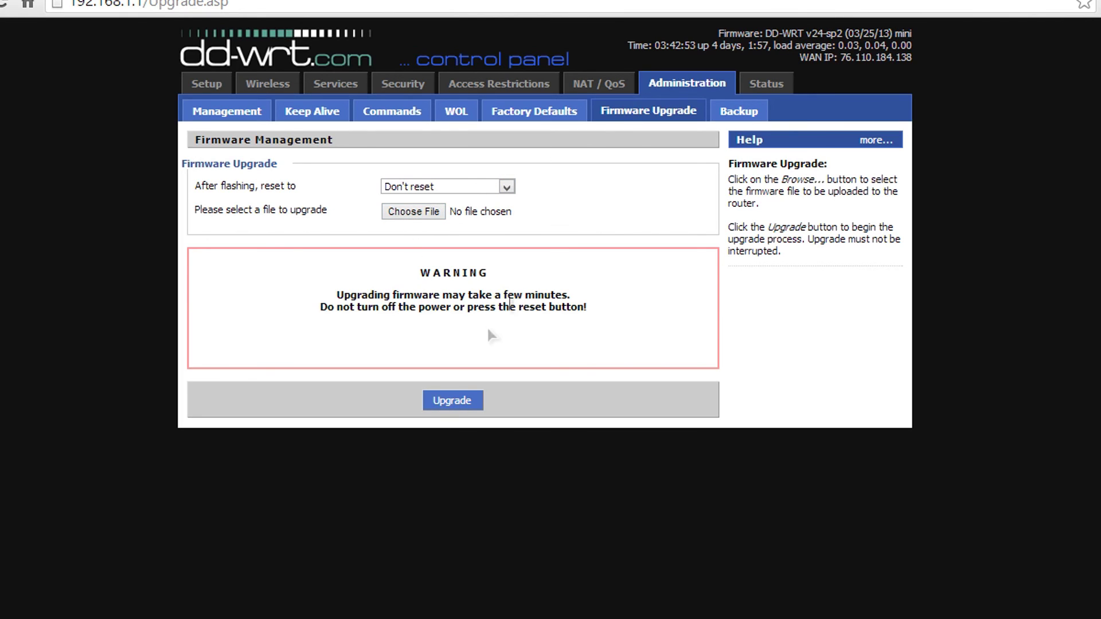
left_click(733, 112)
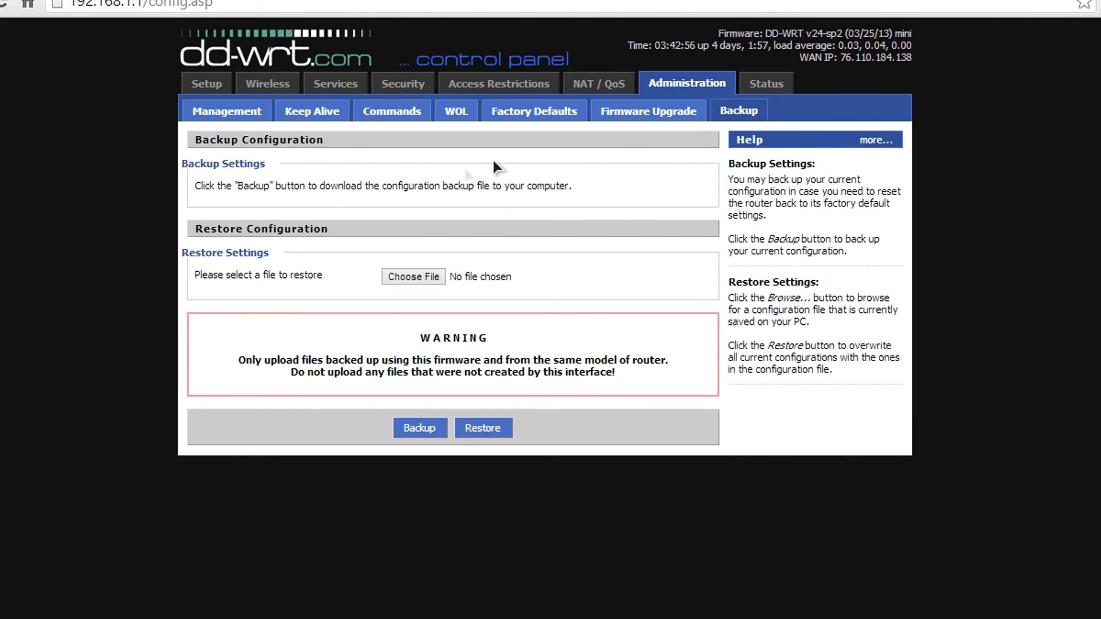
Examine the Router status page's system, CPU, memory, space usage and network information
left_click(778, 81)
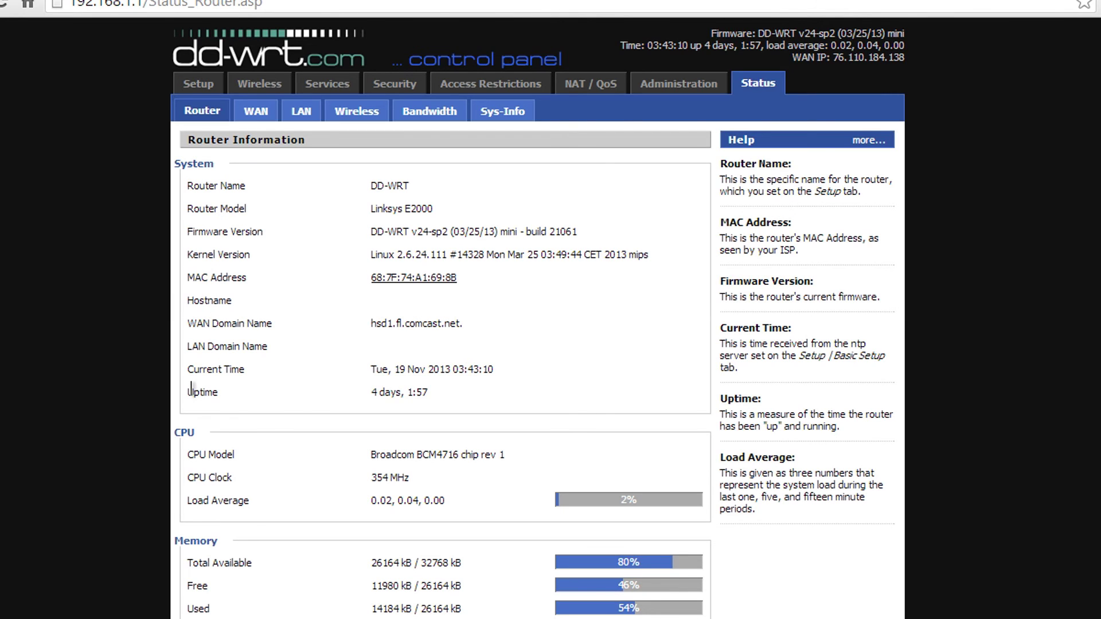
scroll(191, 390, "down", 3)
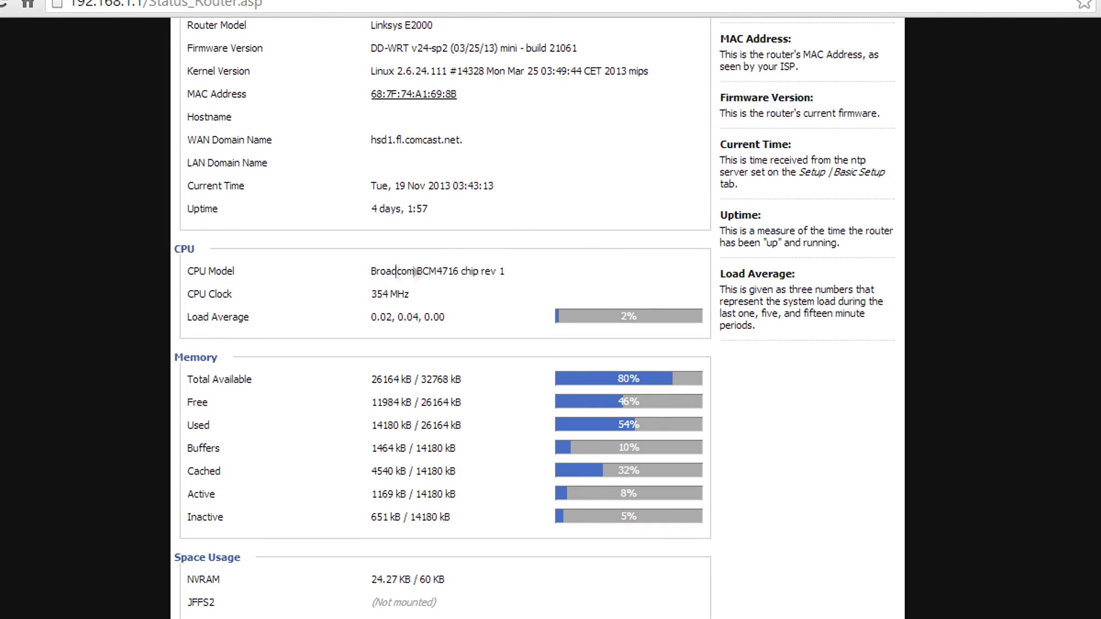
scroll(432, 266, "down", 2)
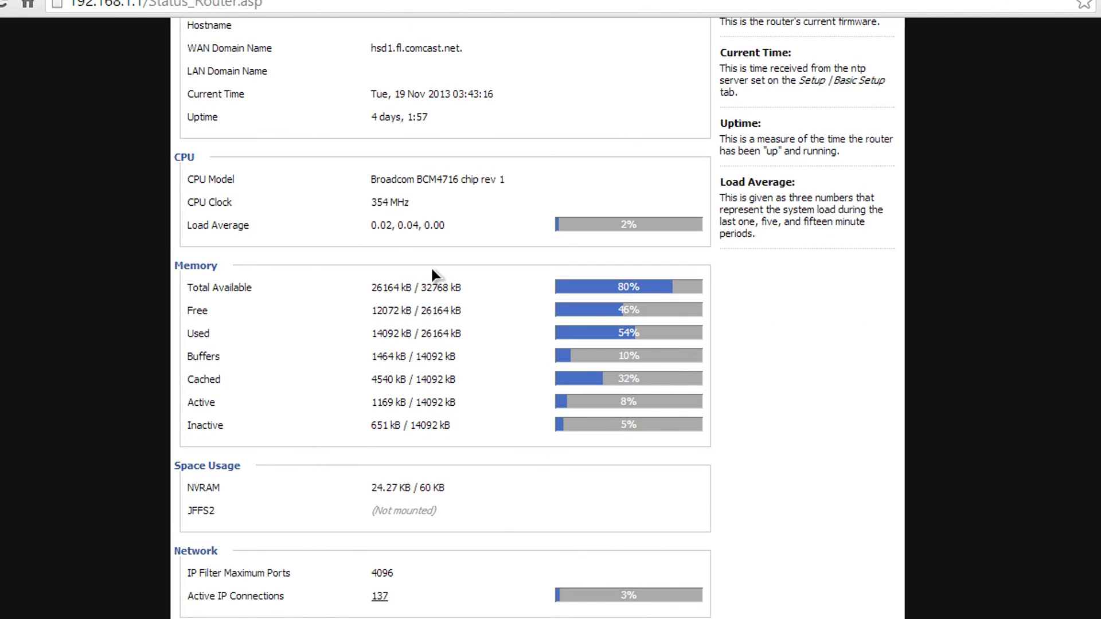
scroll(209, 294, "down", 1)
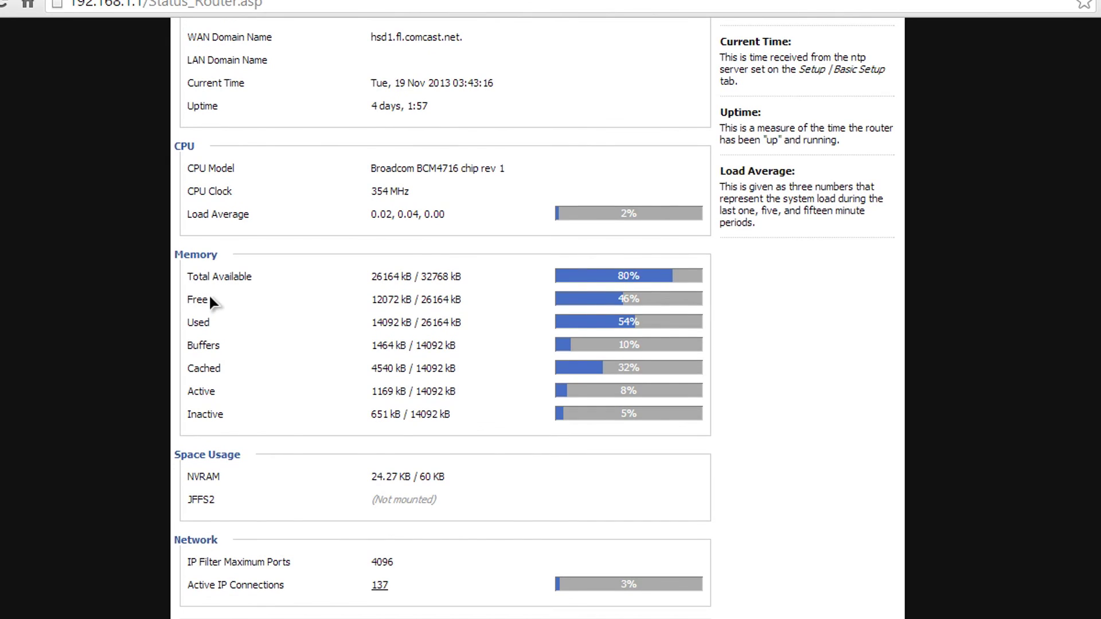
scroll(294, 370, "up", 5)
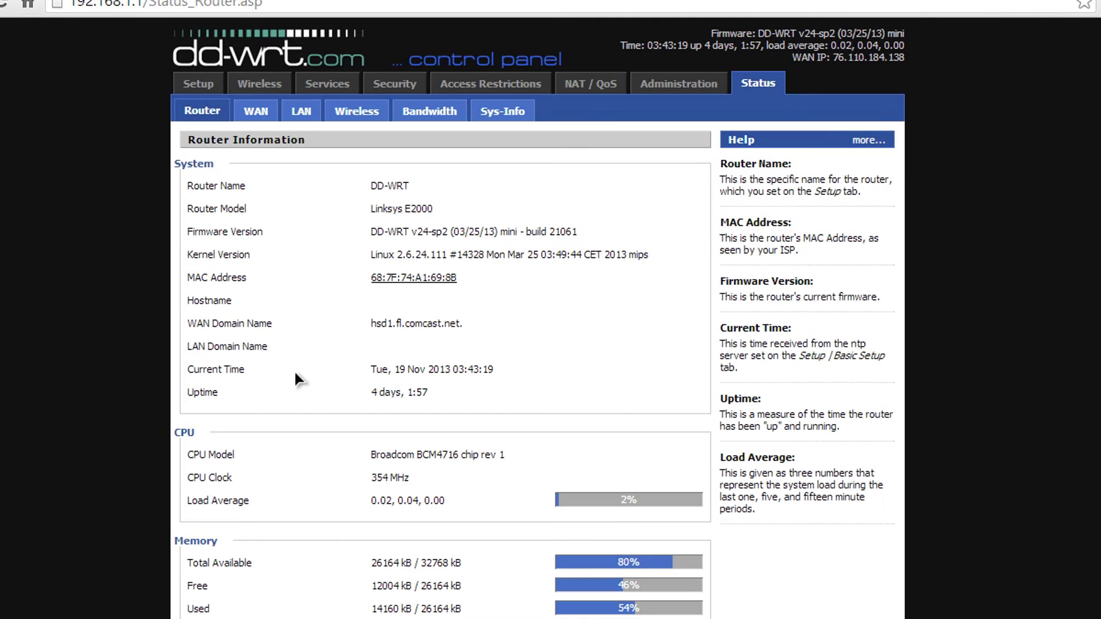
Look through the whole Sys-Info status page and return to its beginning
left_click(496, 115)
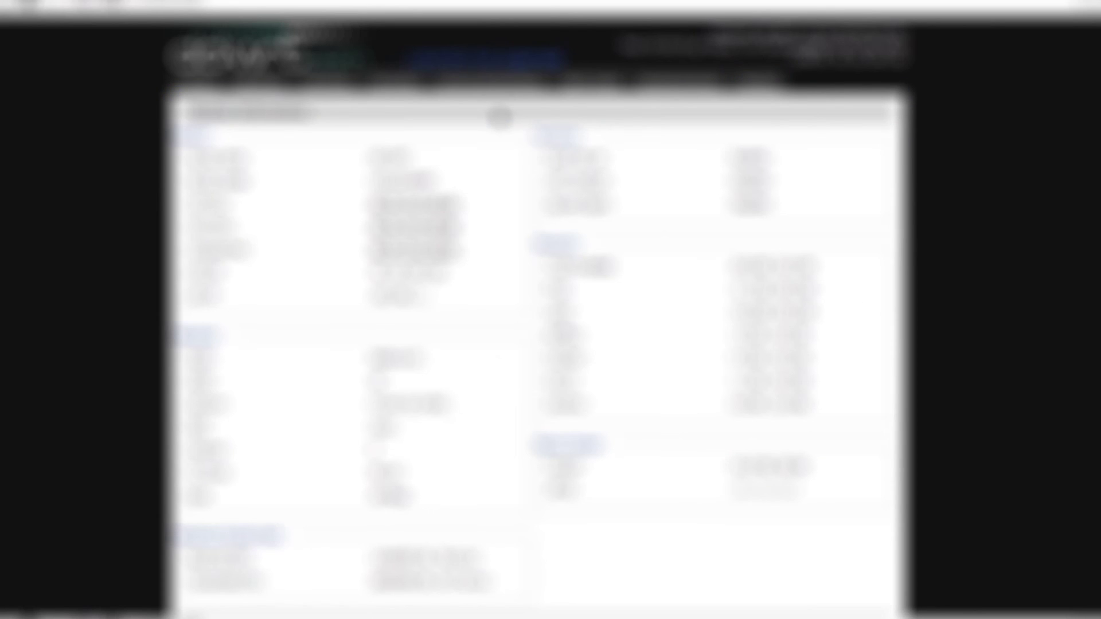
scroll(499, 201, "down", 7)
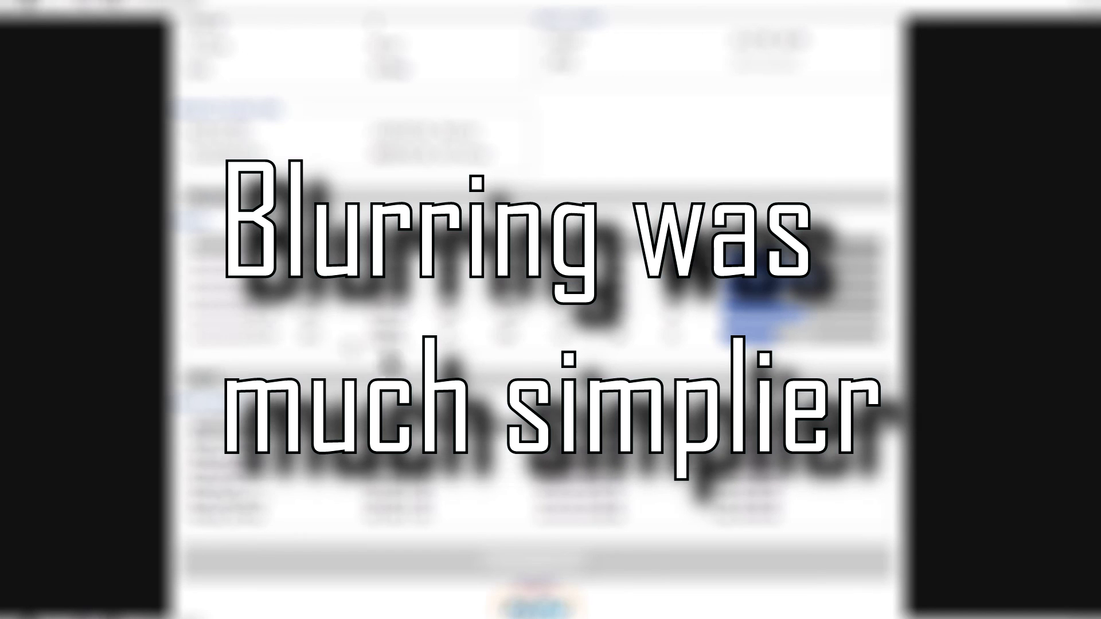
scroll(540, 310, "up", 10)
scroll(539, 310, "up", 2)
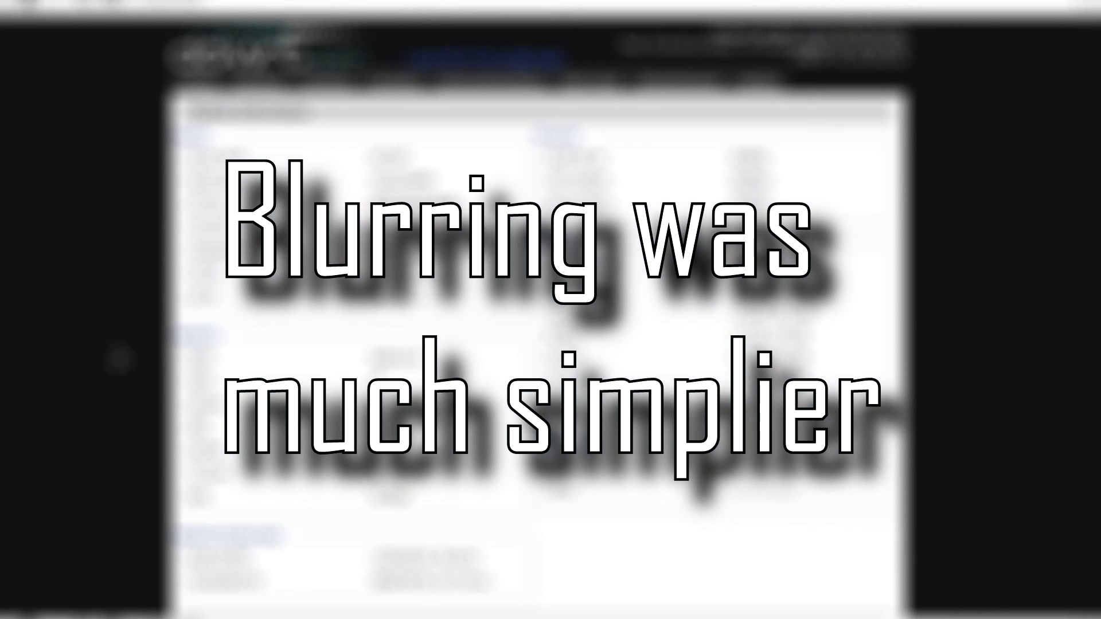